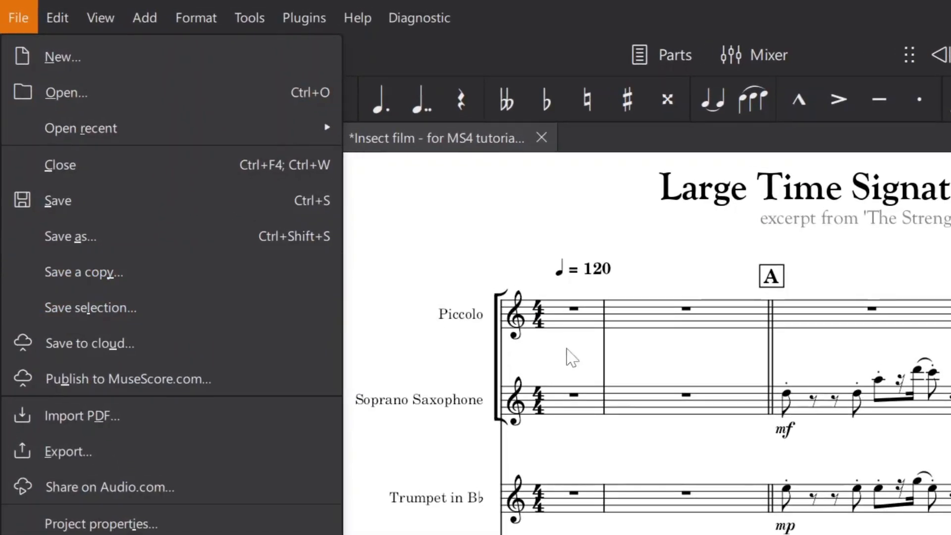
# - Open all the instrument parts of the score
pyautogui.click(637, 357)
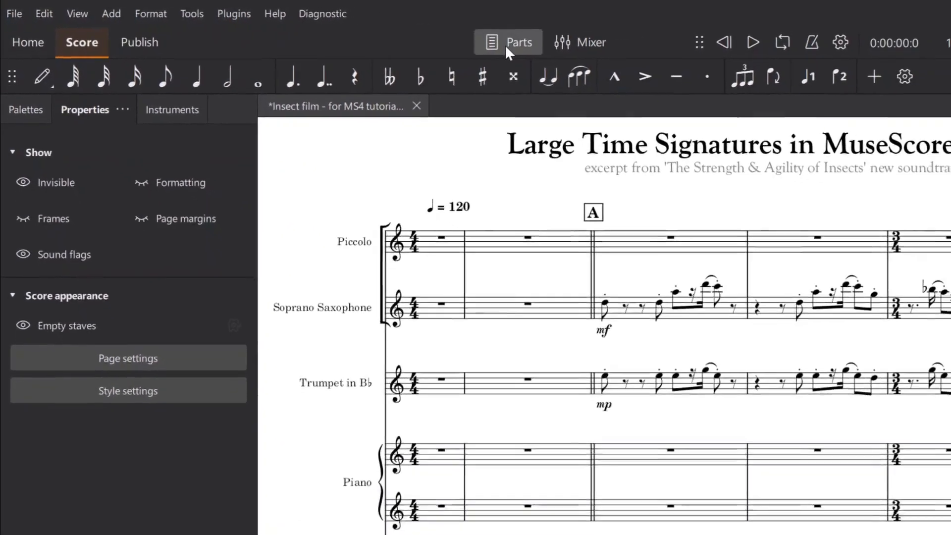
pyautogui.click(637, 52)
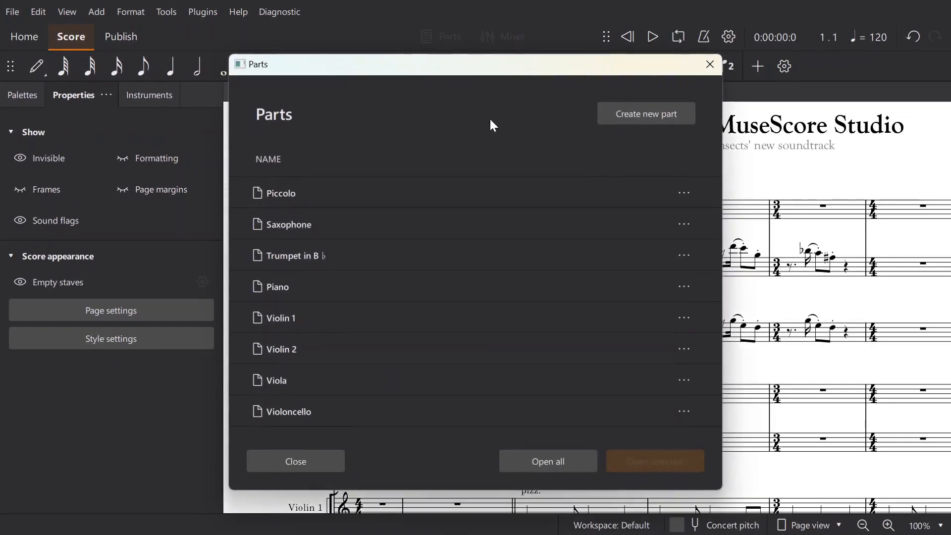
pyautogui.click(536, 464)
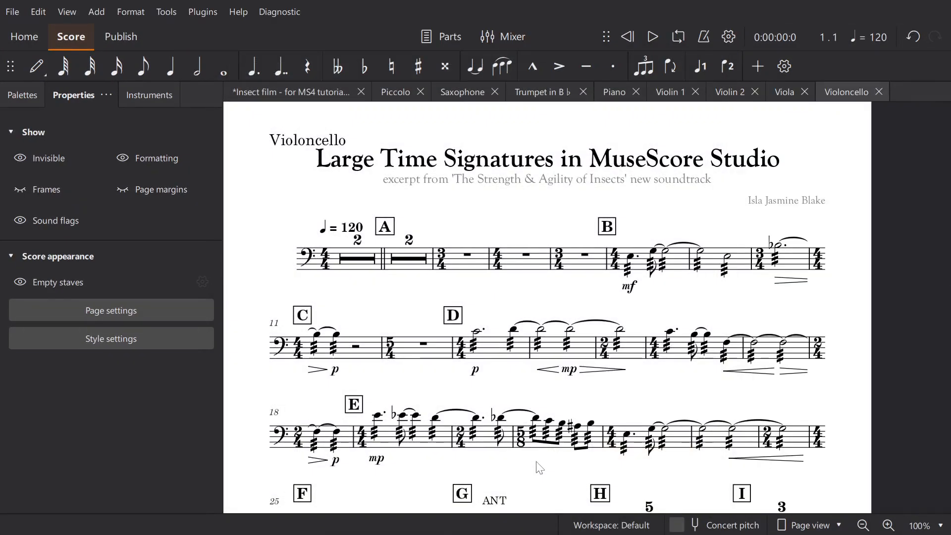
# - In the Piccolo part, select all time signatures and turn off their Position and Style/appearance synchronisation with the main score
pyautogui.click(396, 91)
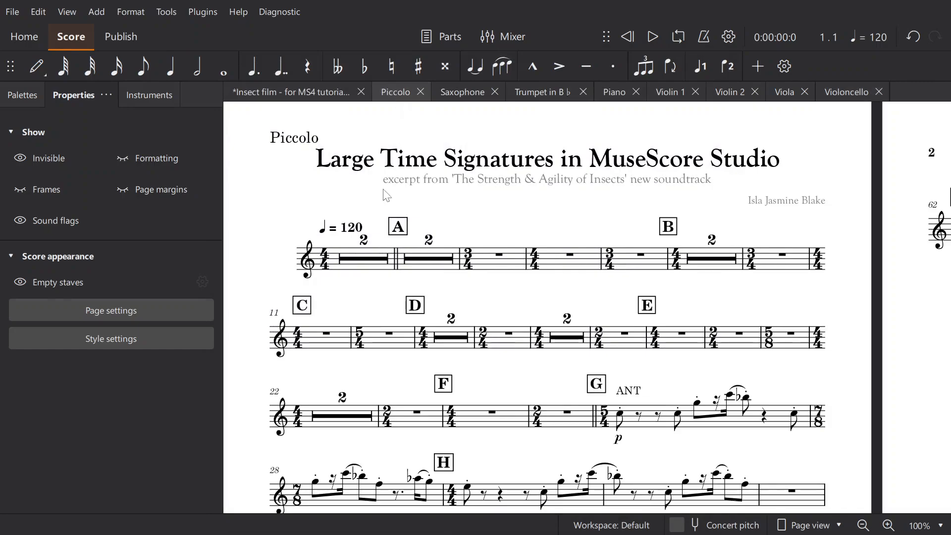
pyautogui.click(325, 263)
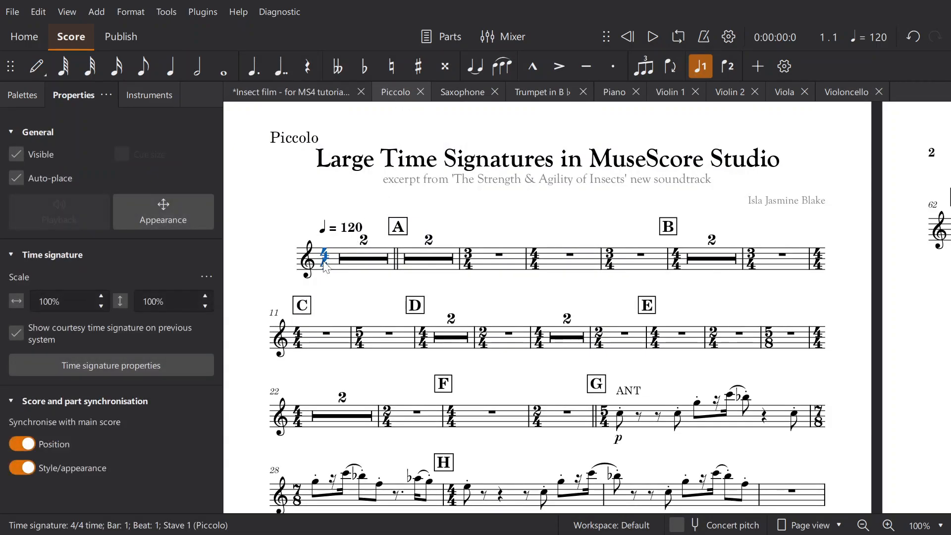
pyautogui.rightClick(324, 262)
pyautogui.moveTo(406, 395)
pyautogui.click(566, 395)
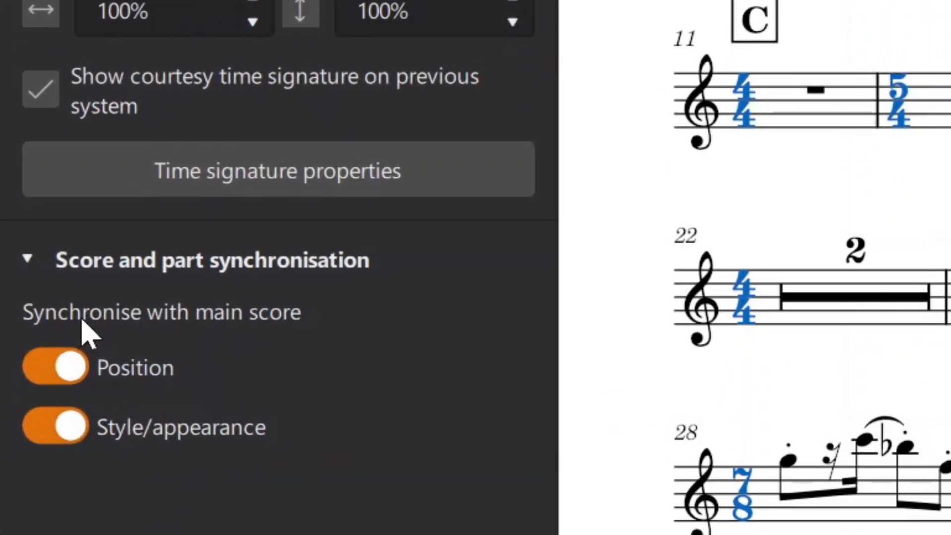
pyautogui.click(54, 385)
pyautogui.click(52, 443)
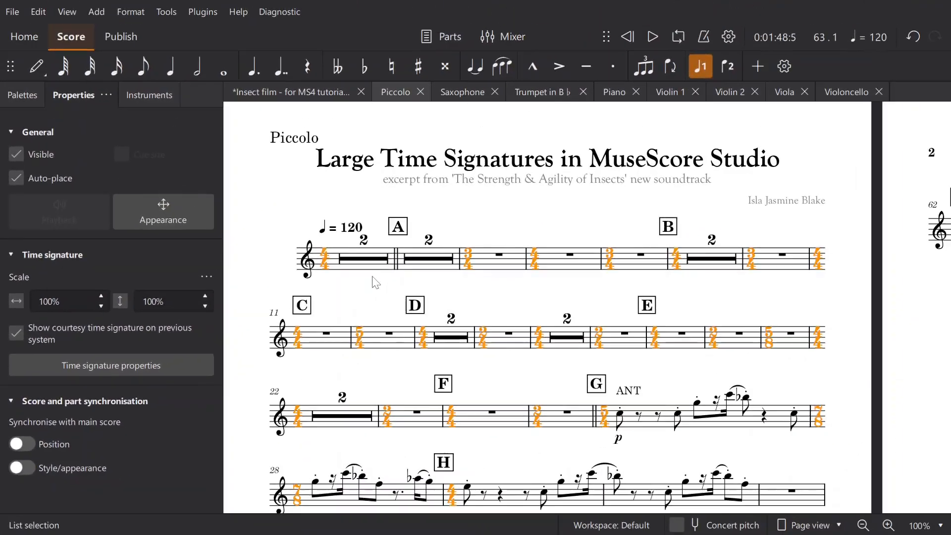
# - In the Saxophone part, select all time signatures and stop synchronising their position and style with the main score
pyautogui.click(462, 92)
pyautogui.rightClick(325, 257)
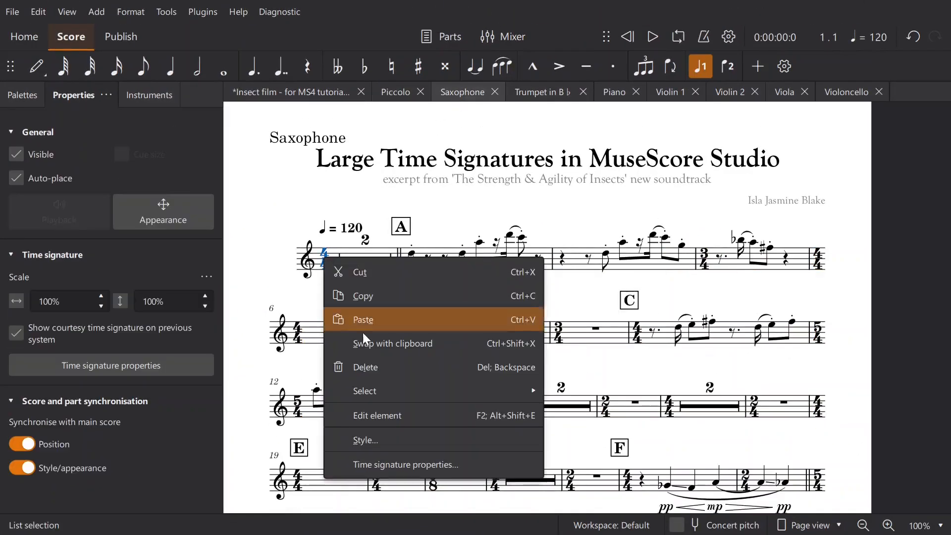
pyautogui.moveTo(341, 379)
pyautogui.click(566, 391)
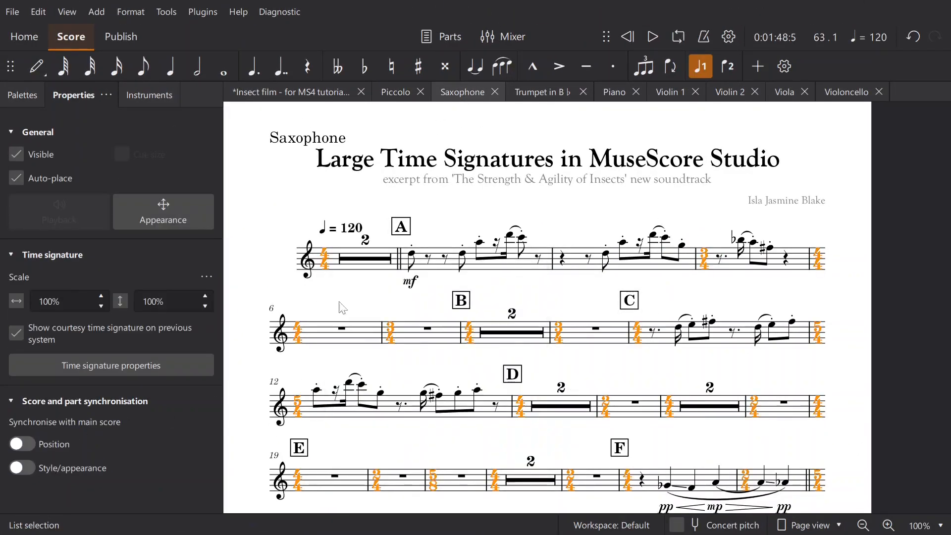
# - In the Trumpet in B♭ part, select all time signatures and switch off their synchronisation with the main score
pyautogui.click(530, 113)
pyautogui.click(541, 92)
pyautogui.rightClick(323, 257)
pyautogui.moveTo(350, 399)
pyautogui.click(590, 400)
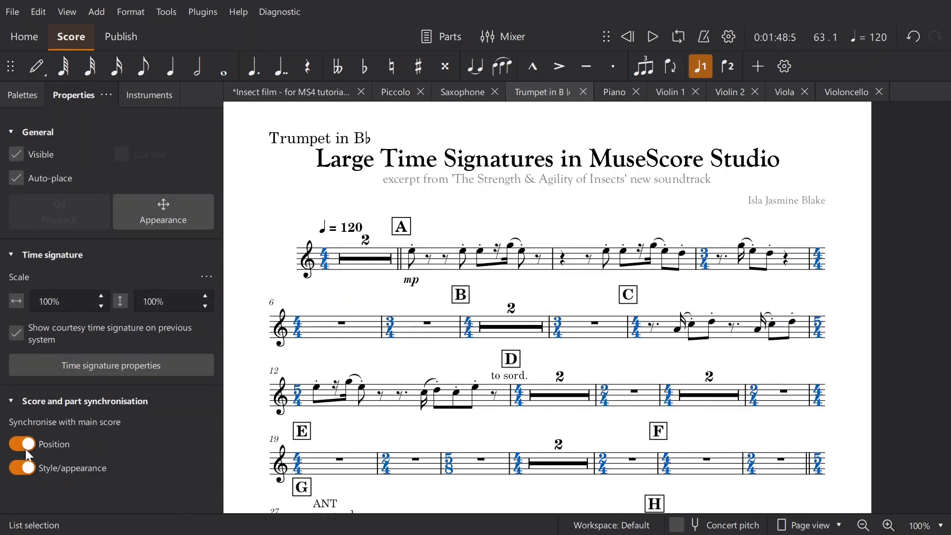
# - In the Piano part, select all time signatures on both staves and switch off their synchronisation with the main score
pyautogui.click(614, 92)
pyautogui.rightClick(325, 258)
pyautogui.click(570, 391)
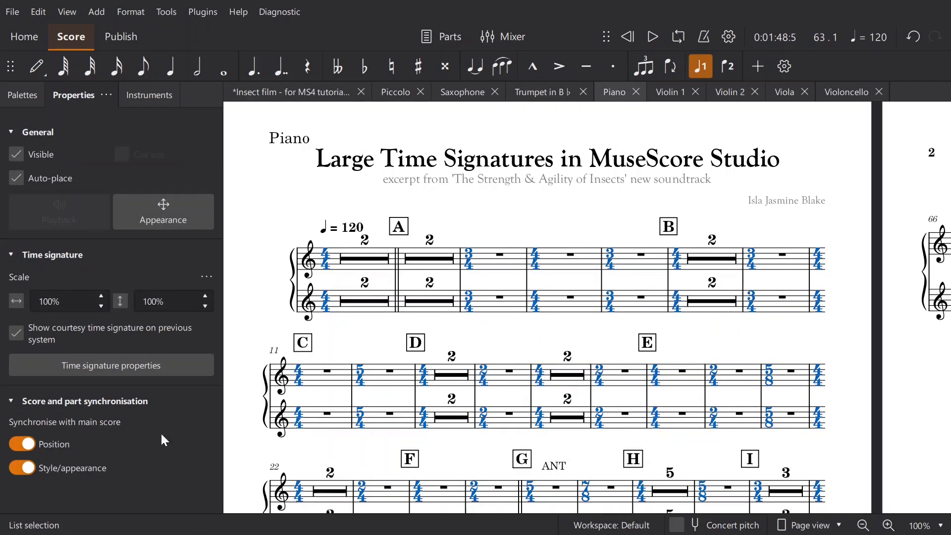
# - Select all time signatures in the Violin 1 part, stop synchronising them with the main score, and open the Violoncello part
pyautogui.click(670, 91)
pyautogui.rightClick(325, 258)
pyautogui.moveTo(361, 391)
pyautogui.click(563, 391)
pyautogui.click(847, 92)
# - In the main score, select the 3/4 time signatures in bar 5 and add all other time signatures with the Add to selection option
pyautogui.scroll(10, 524, 283)
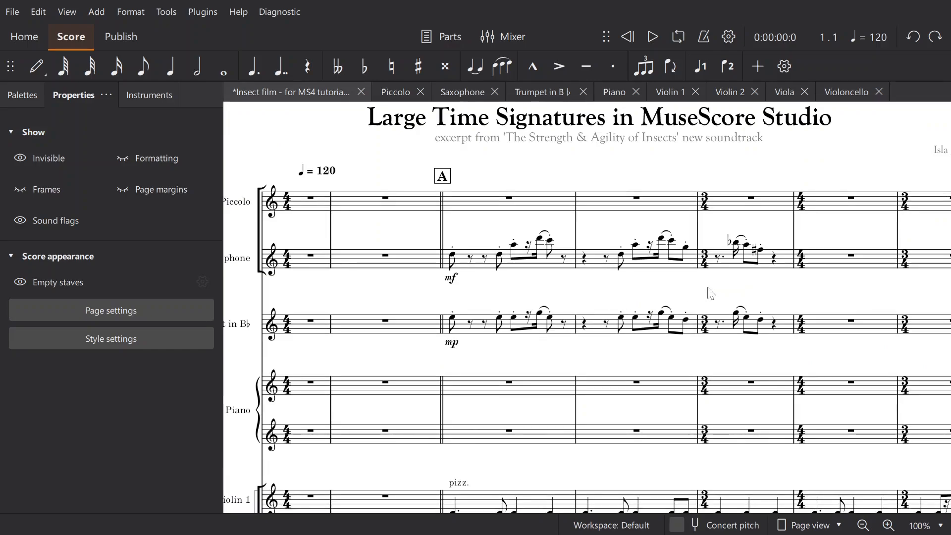
pyautogui.hscroll(4, 712, 293)
pyautogui.click(604, 201)
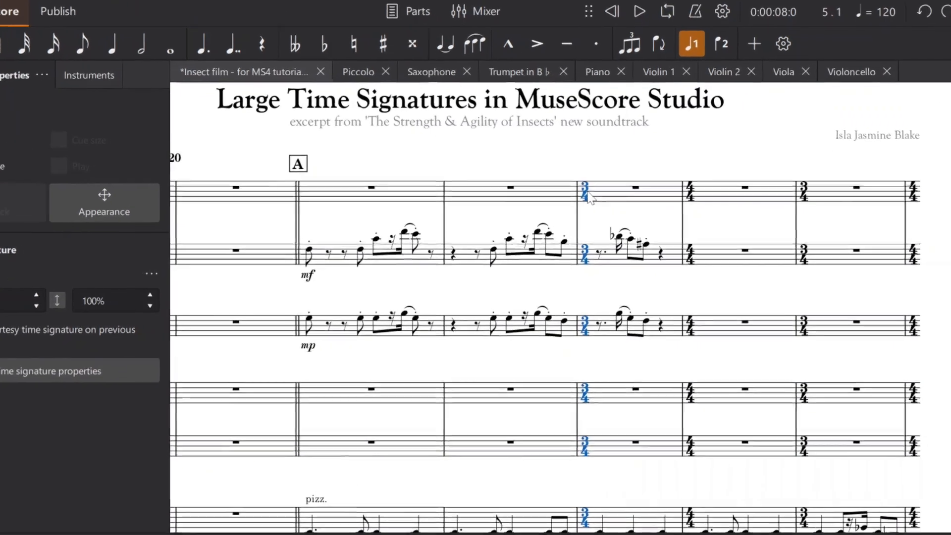
pyautogui.rightClick(605, 206)
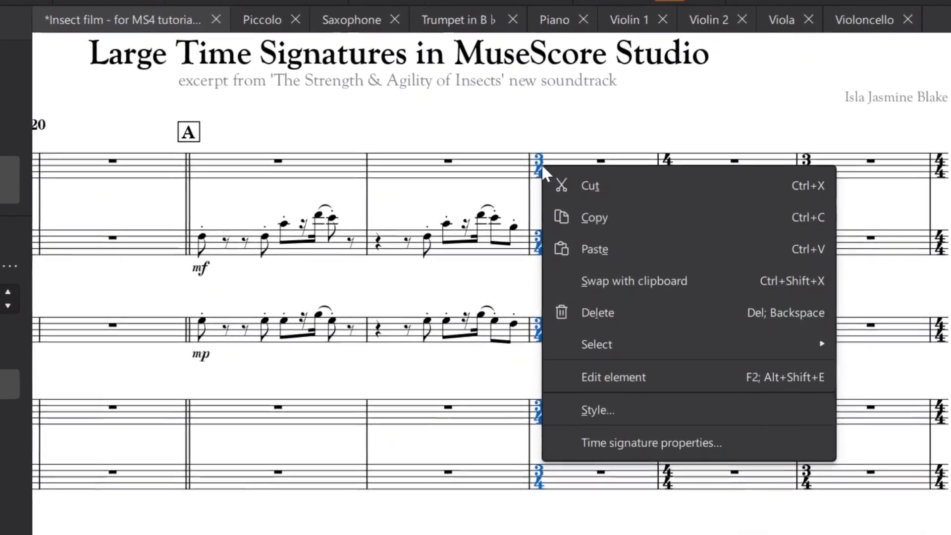
pyautogui.moveTo(607, 349)
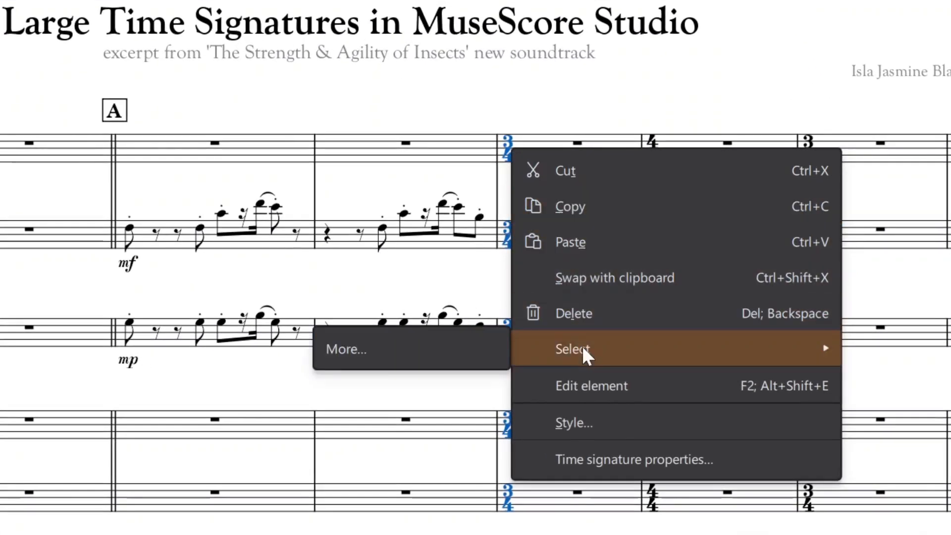
pyautogui.click(433, 346)
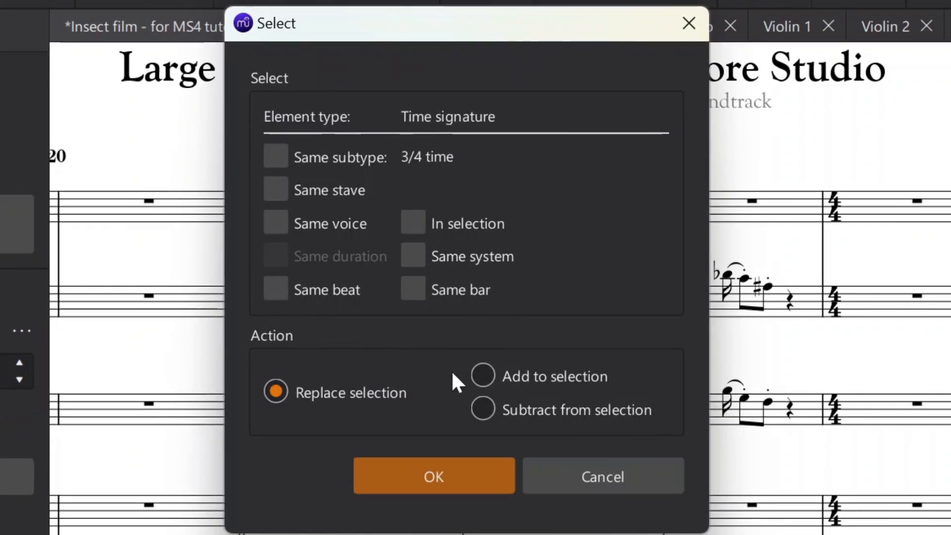
pyautogui.click(482, 376)
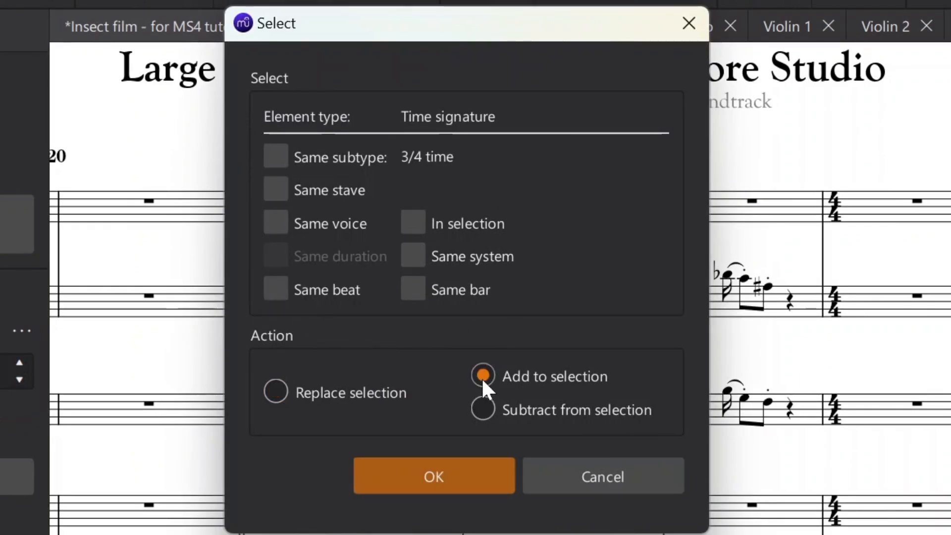
pyautogui.click(447, 480)
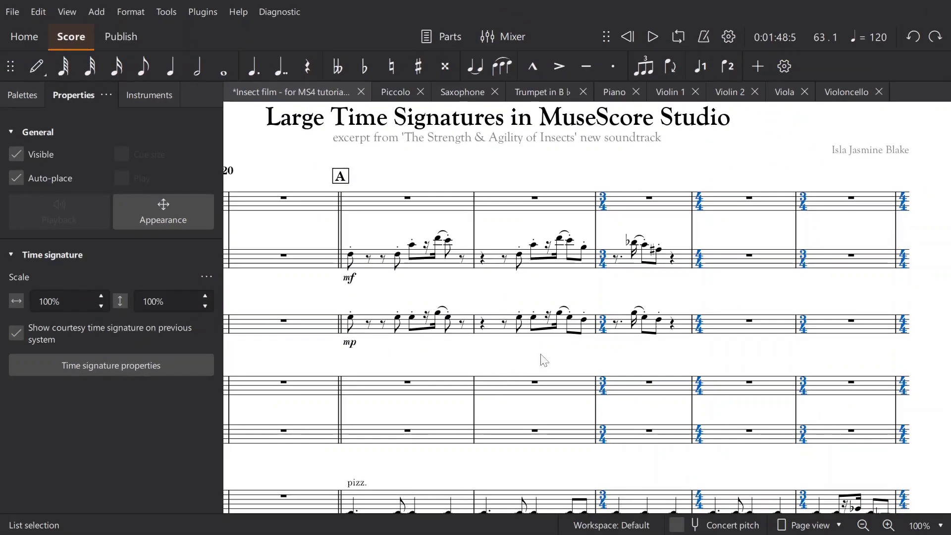
# - Examine the selected time signatures across the score's pages and clear the selection
pyautogui.hscroll(4, 559, 354)
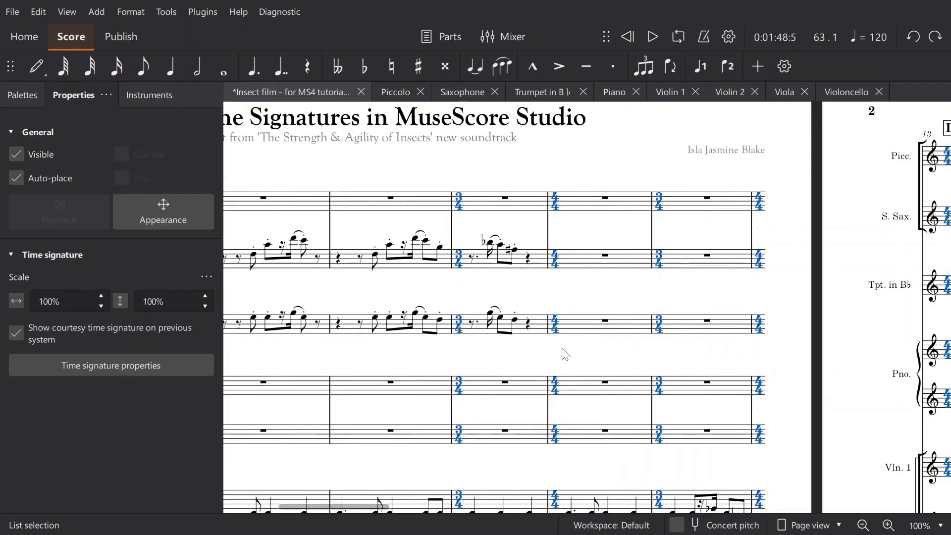
pyautogui.hscroll(12, 563, 353)
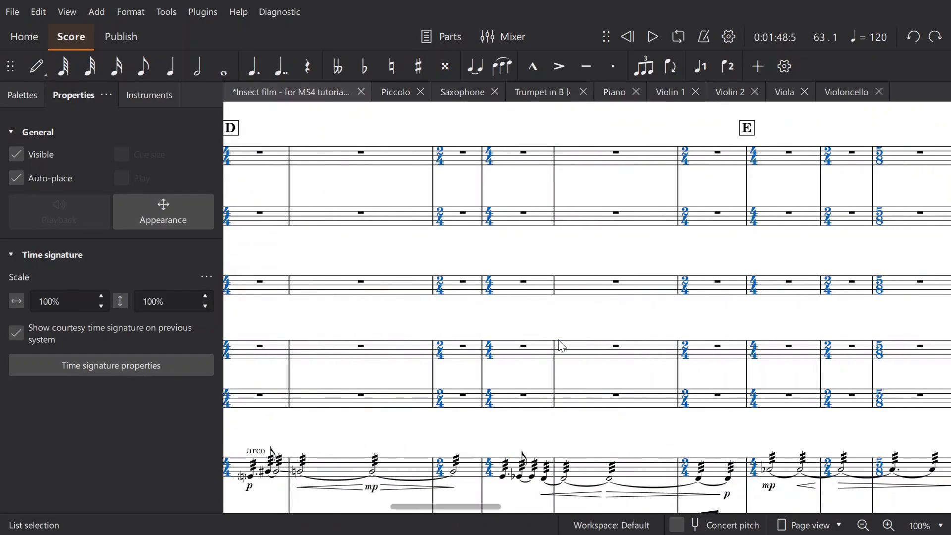
pyautogui.hscroll(-20, 562, 345)
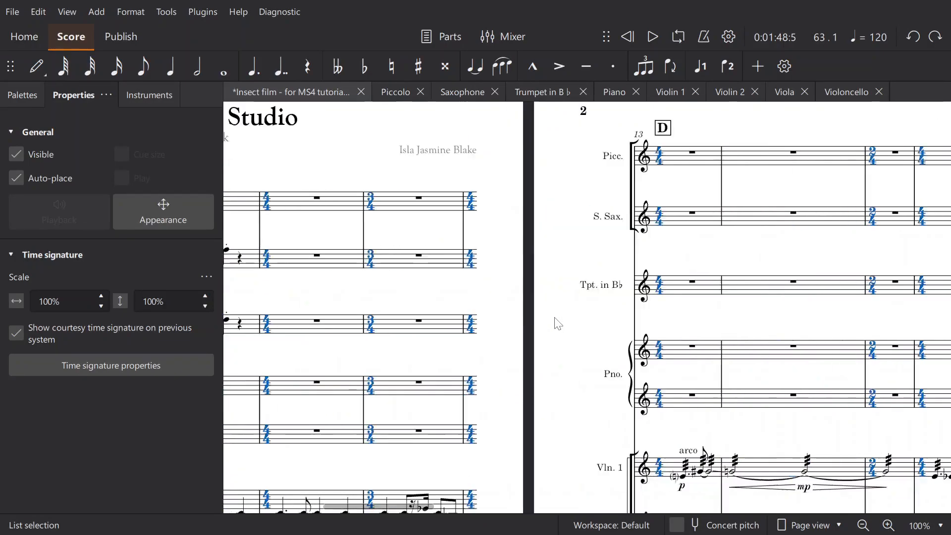
pyautogui.hscroll(-1, 555, 317)
pyautogui.click(552, 292)
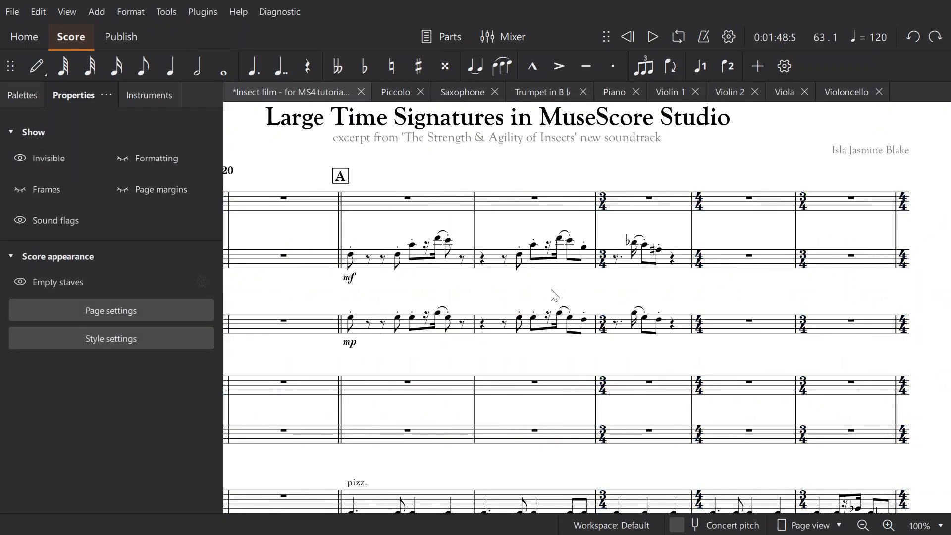
# - Select only the Piccolo stave's 3/4 time signature in bar 5 and extend the selection to all similar time signatures
pyautogui.keyDown('ctrl'); pyautogui.click(603, 201); pyautogui.keyUp('ctrl')
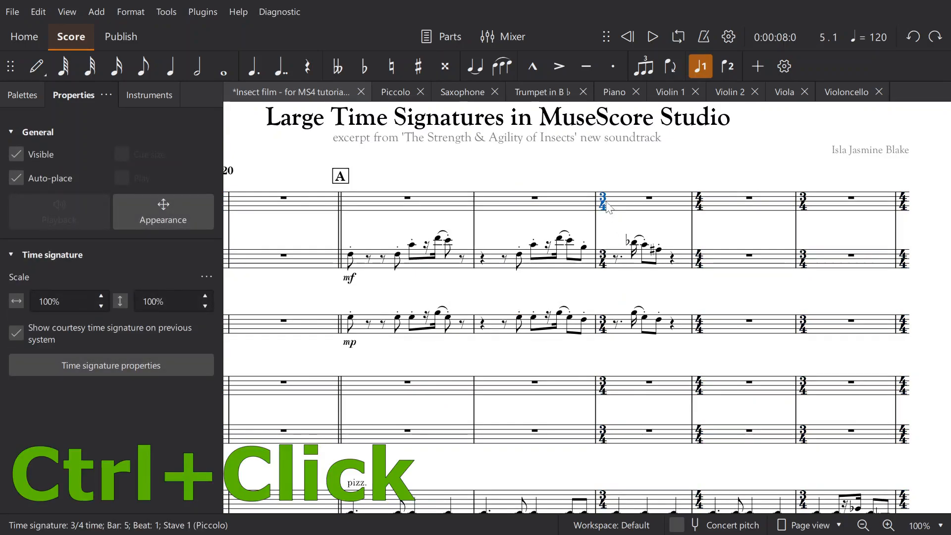
pyautogui.scroll(8, 608, 207)
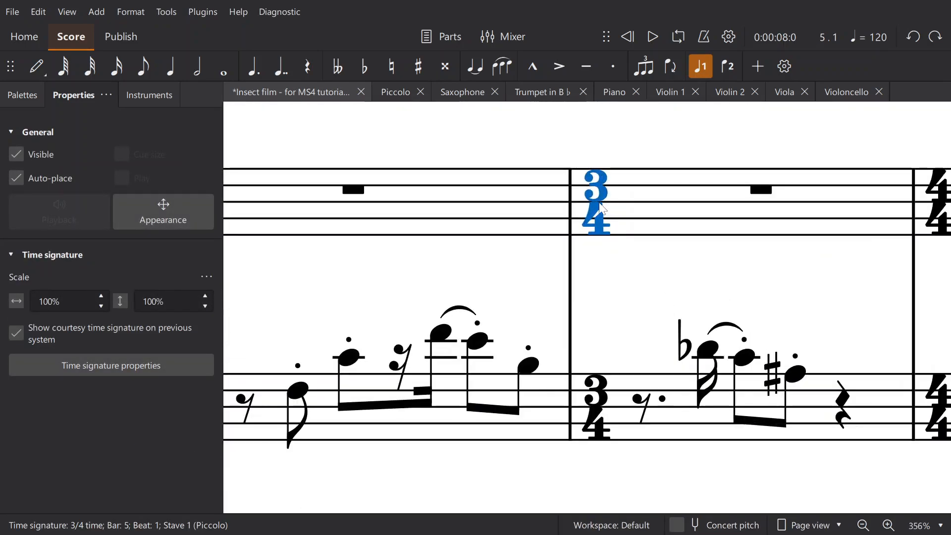
pyautogui.rightClick(597, 202)
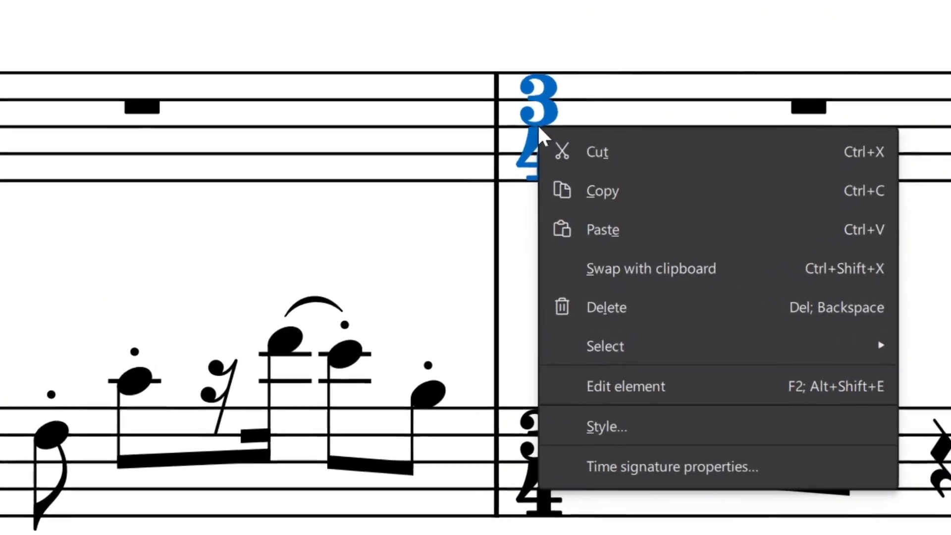
pyautogui.moveTo(610, 347)
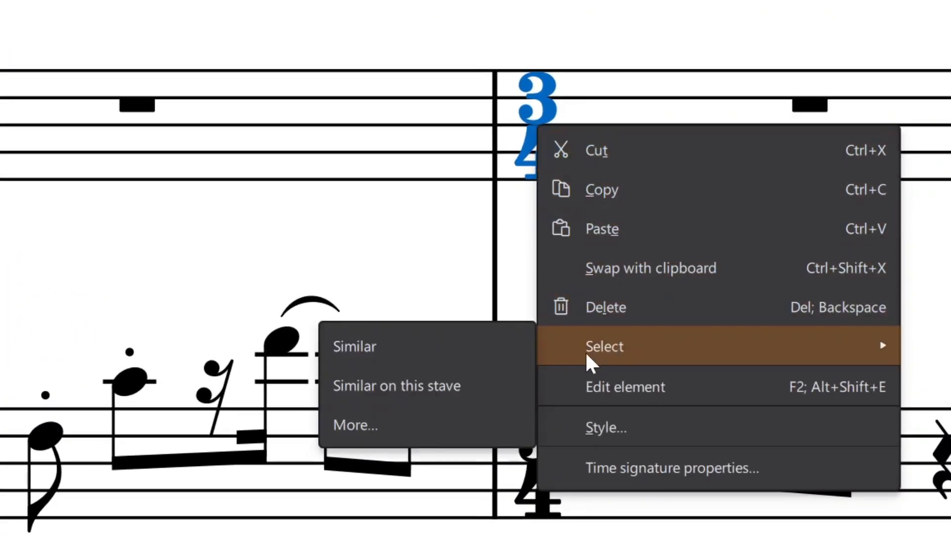
pyautogui.click(388, 347)
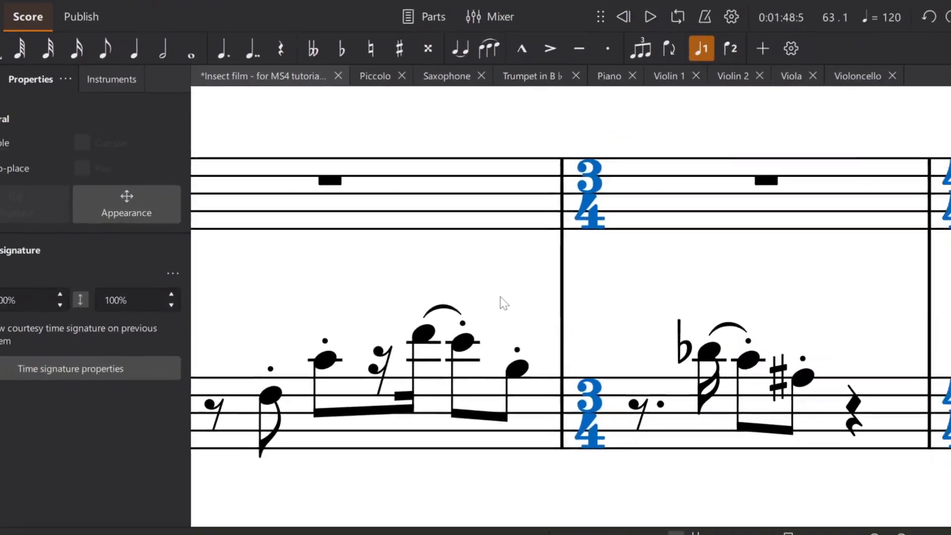
pyautogui.scroll(-5, 513, 308)
pyautogui.scroll(-3, 506, 357)
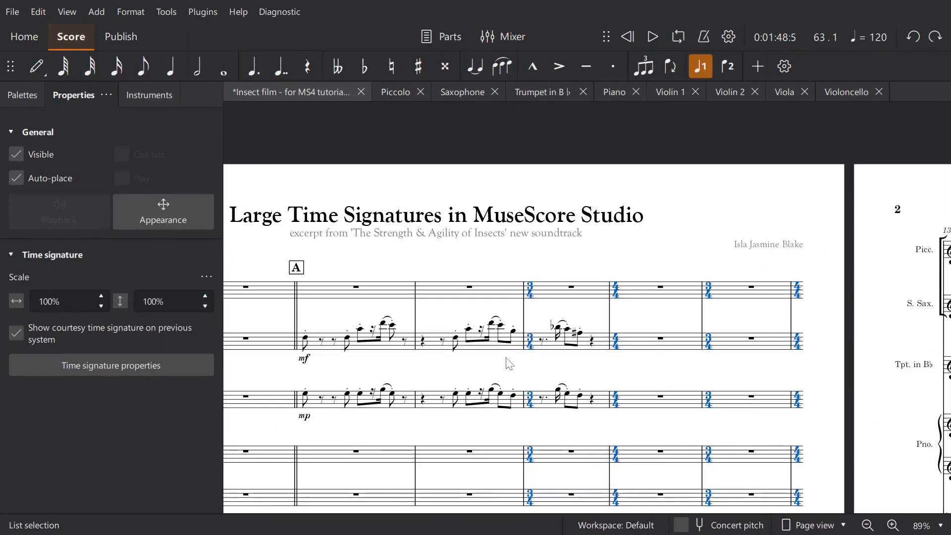
# - Hide all the selected time signatures in the main score, toggle them visible and hidden once more, and clear the selection
pyautogui.moveTo(539, 291); pyautogui.dragTo(516, 257)
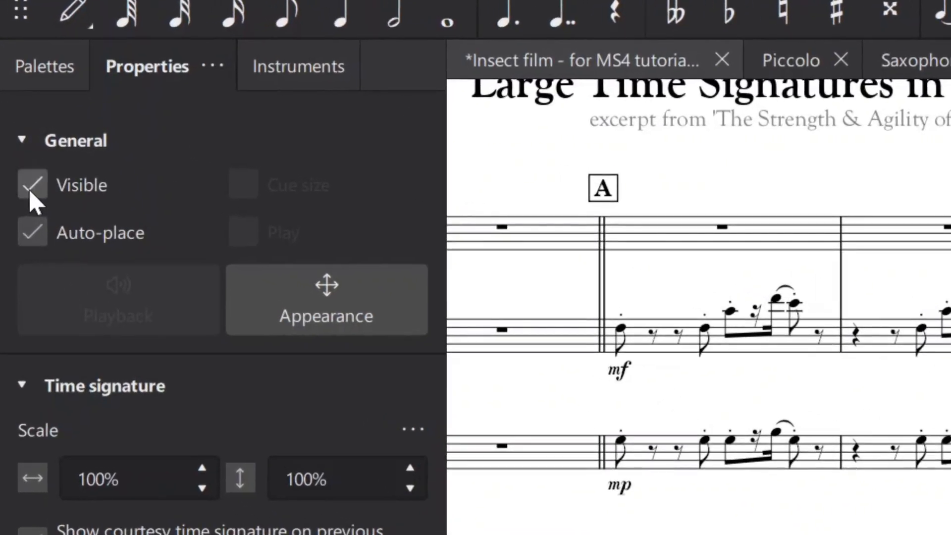
pyautogui.click(30, 191)
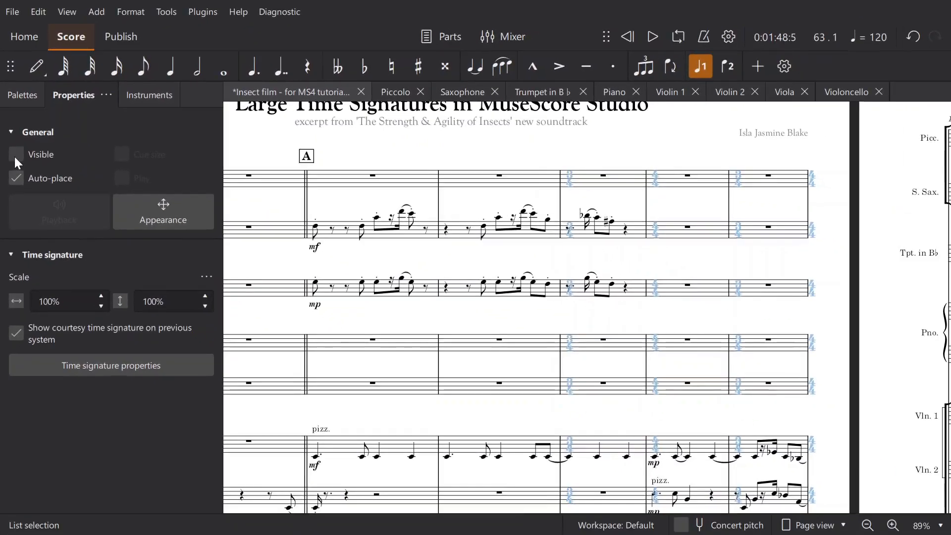
pyautogui.press('v')
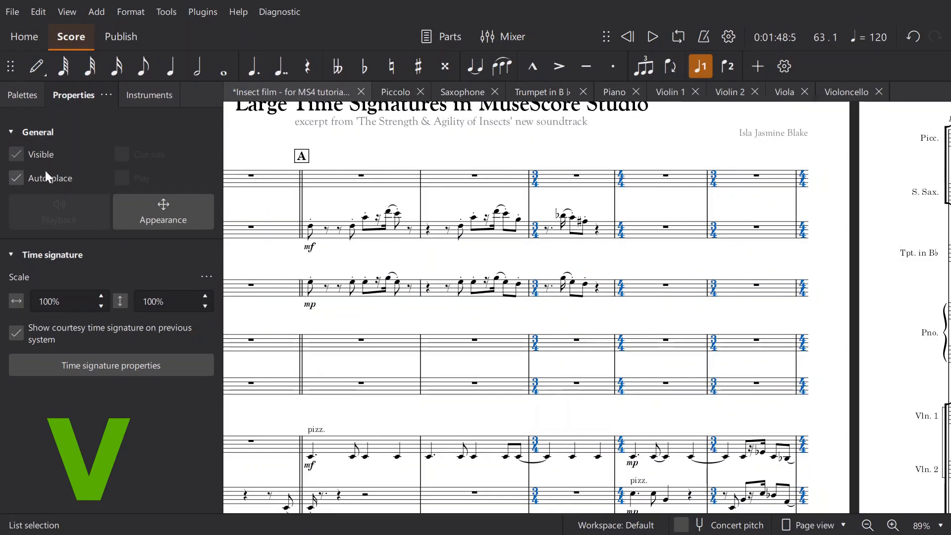
pyautogui.press('v')
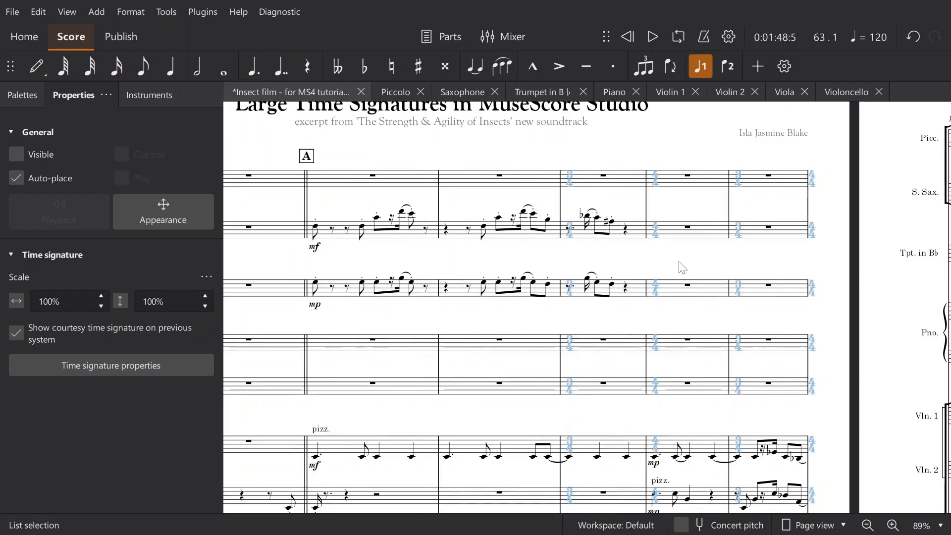
pyautogui.press('Escape')
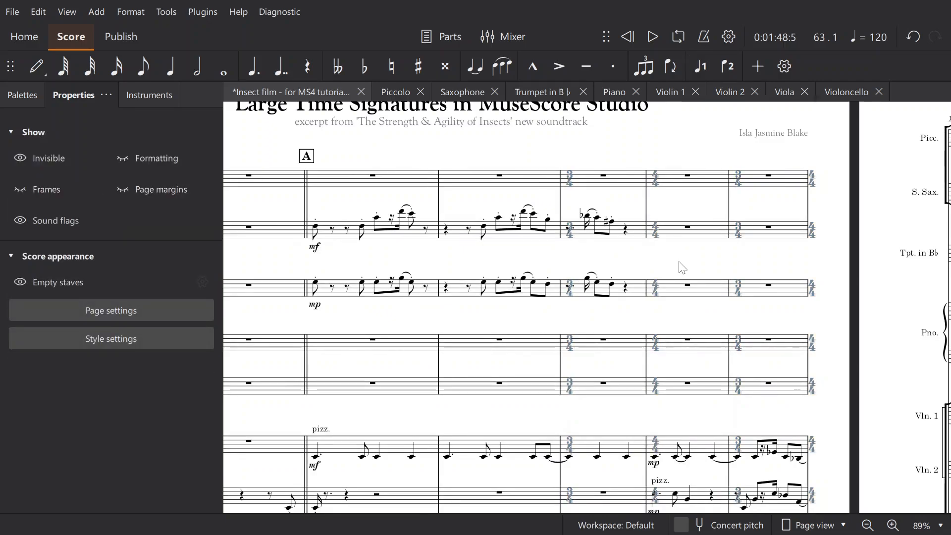
pyautogui.keyDown('ctrl'); pyautogui.scroll(3, 683, 268); pyautogui.keyUp('ctrl')
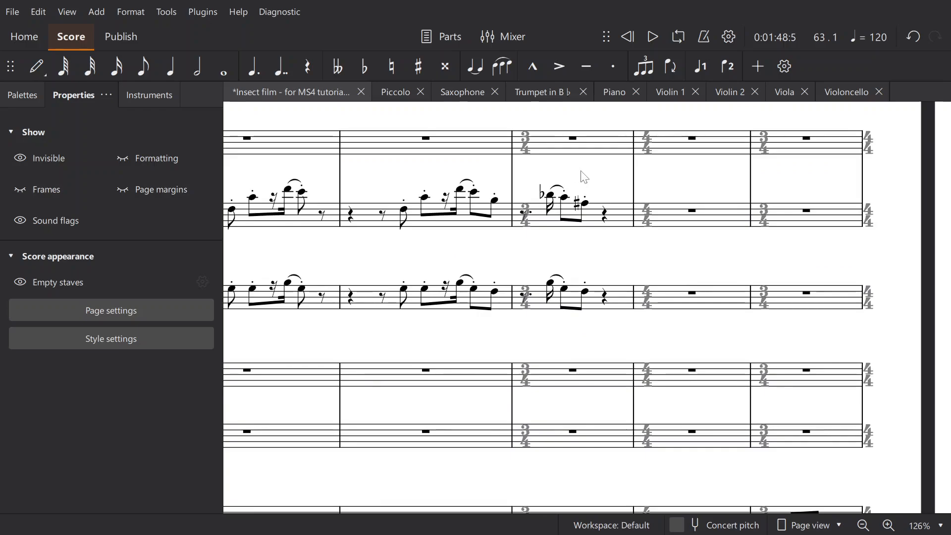
pyautogui.scroll(3, 584, 177)
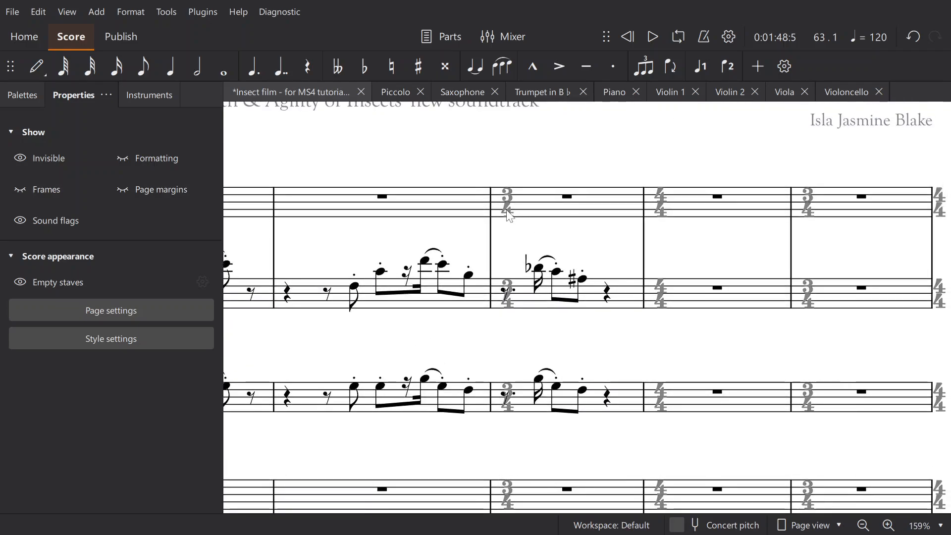
# - Select the Piccolo stave's 3/4 time signature in bar 5, extend the selection to similar ones on this stave, and make them visible
pyautogui.click(509, 212)
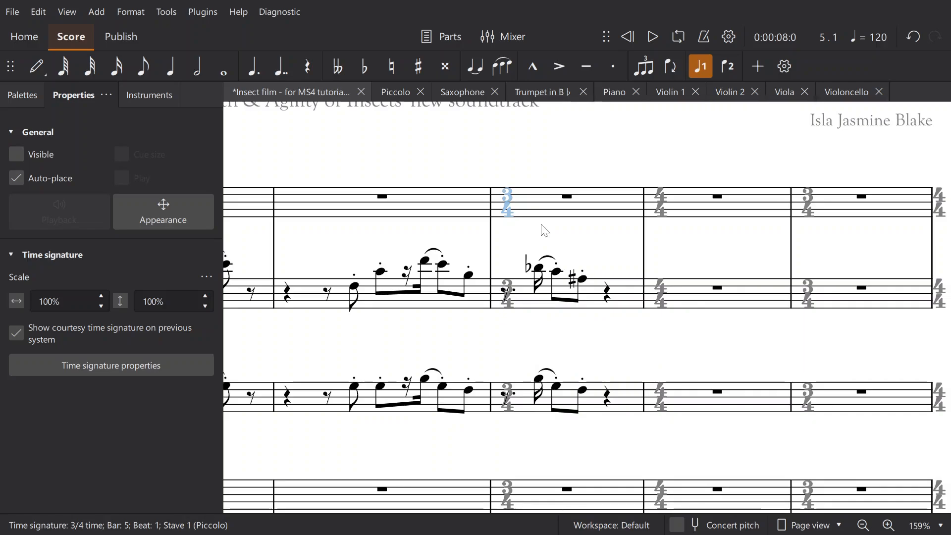
pyautogui.rightClick(506, 201)
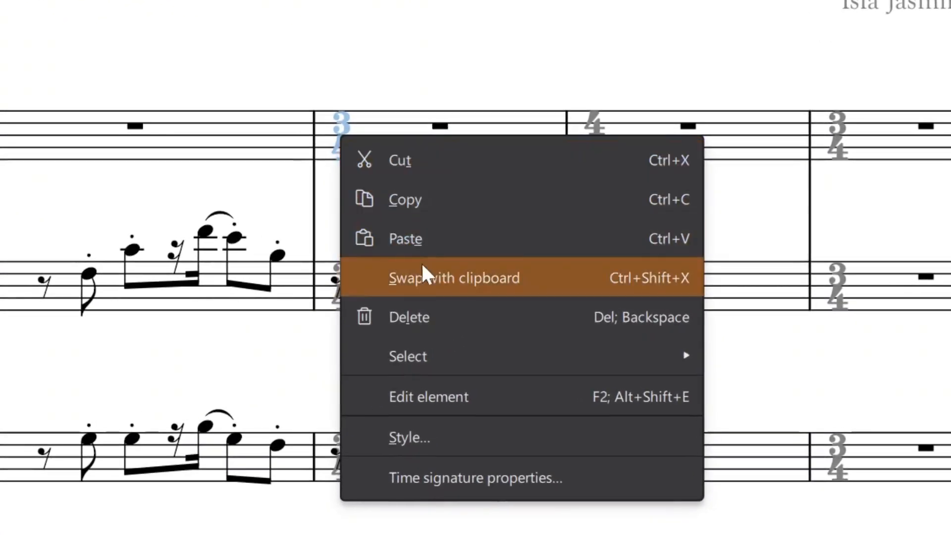
pyautogui.moveTo(456, 351)
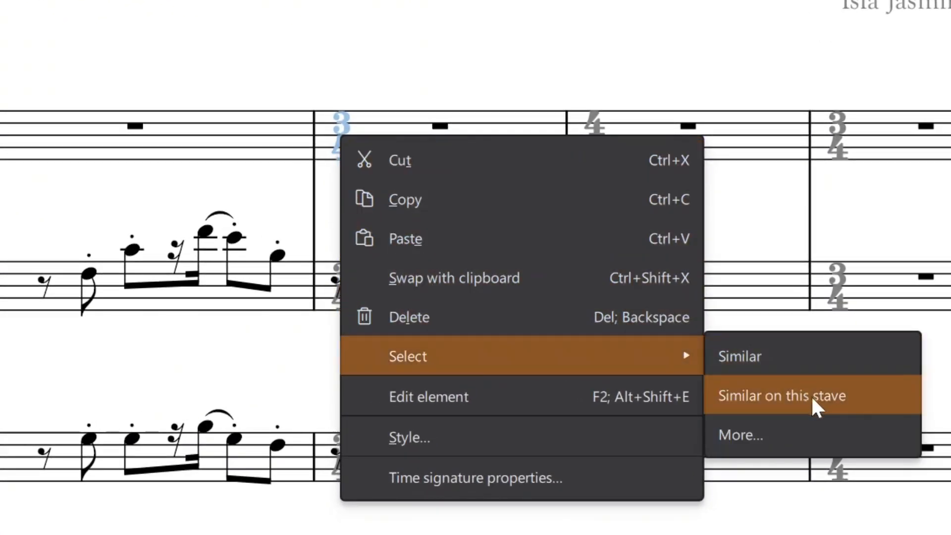
pyautogui.click(831, 397)
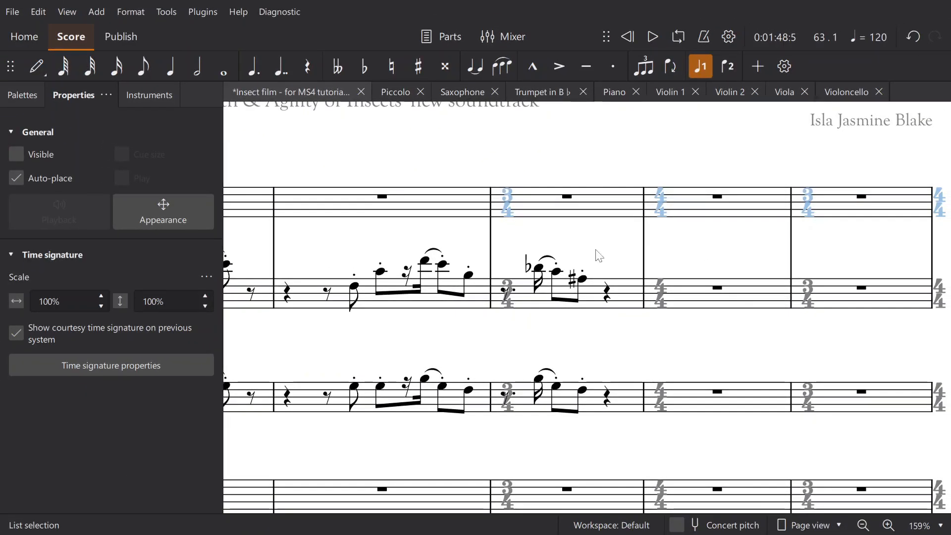
pyautogui.click(16, 154)
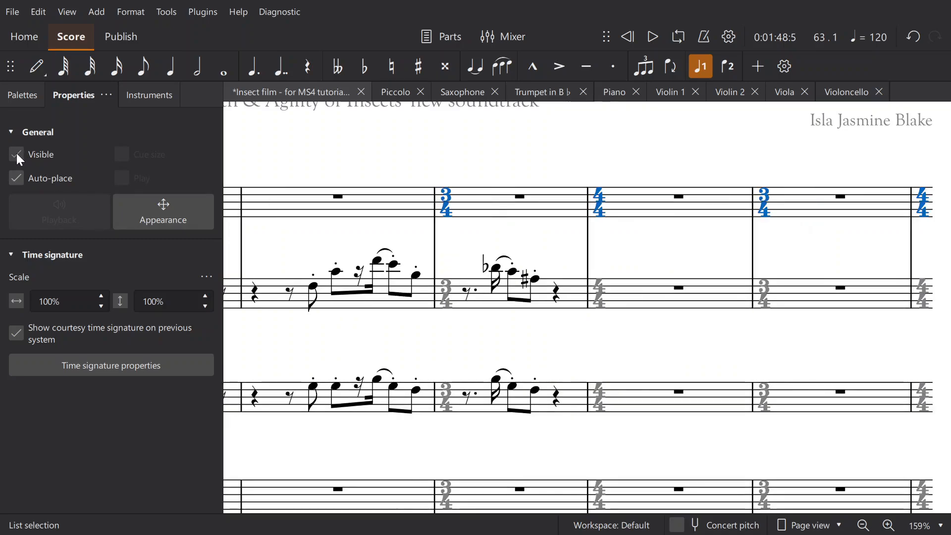
pyautogui.click(16, 153)
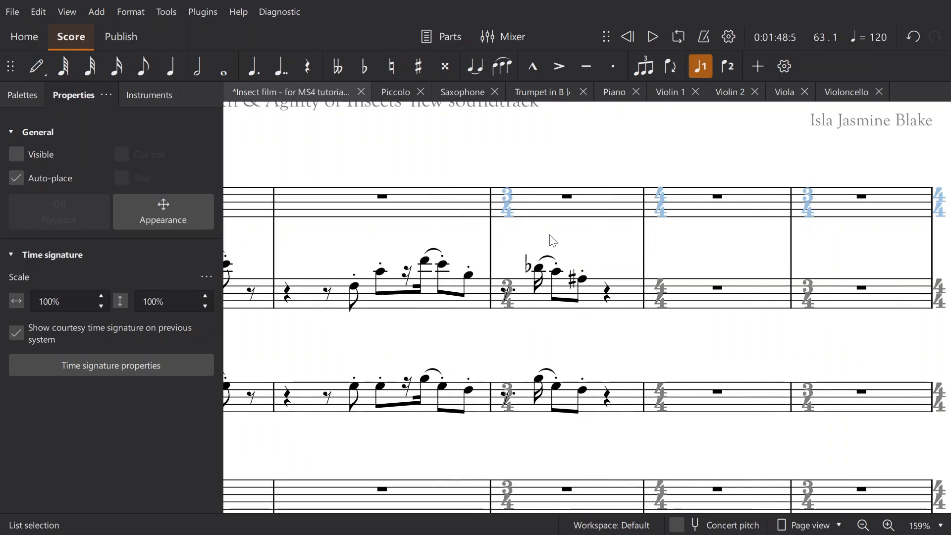
pyautogui.hotkey('ctrl', 'z')
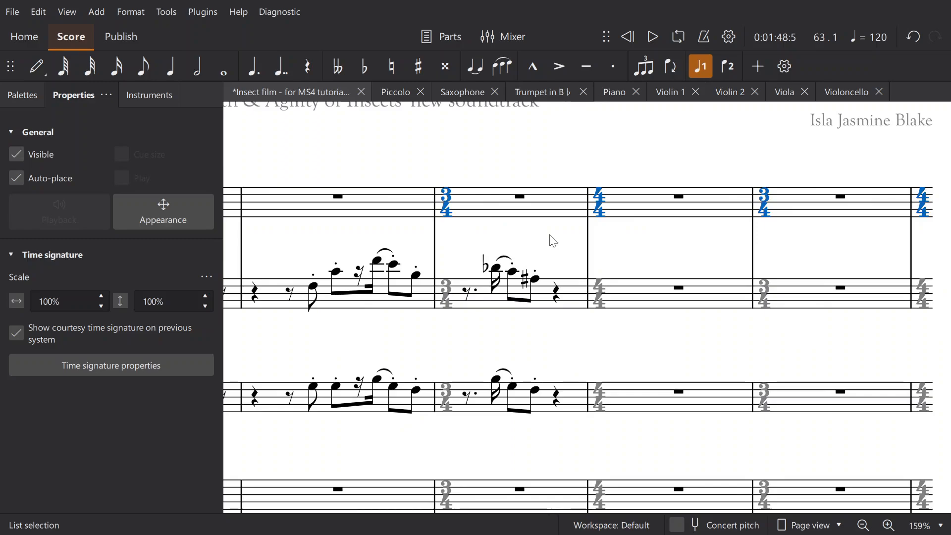
# - Scale the selected Piccolo time signatures to 130% in both width and height
pyautogui.scroll(3, 553, 241)
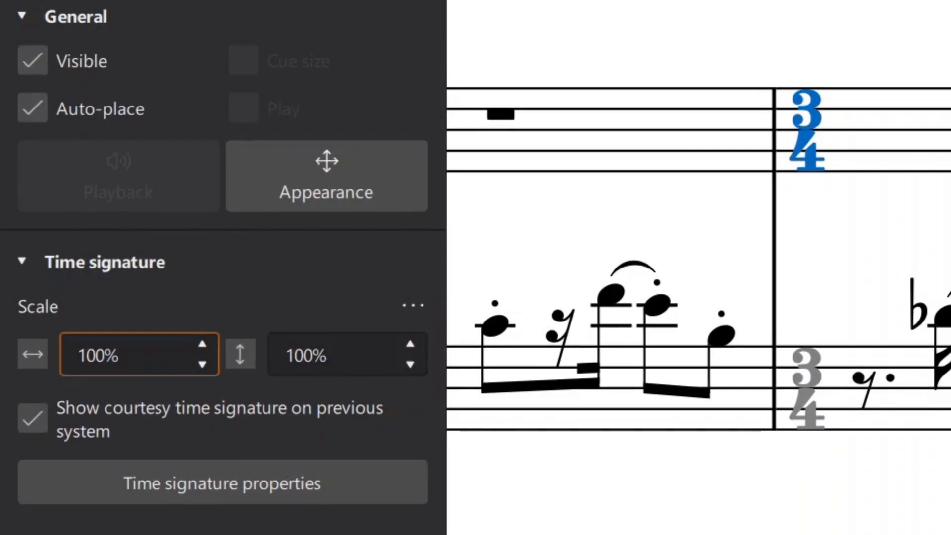
pyautogui.moveTo(104, 356); pyautogui.dragTo(60, 361)
pyautogui.write('130')
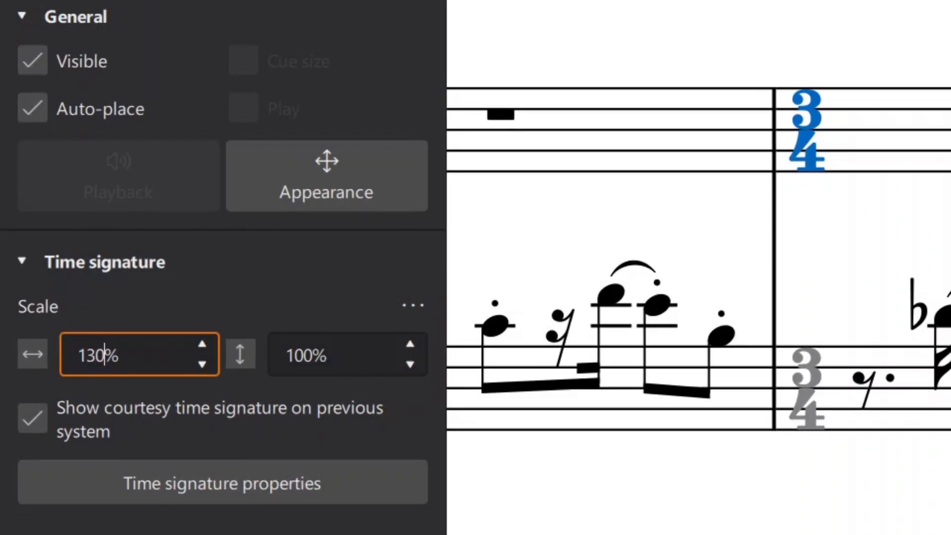
pyautogui.press('Tab')
pyautogui.write('130')
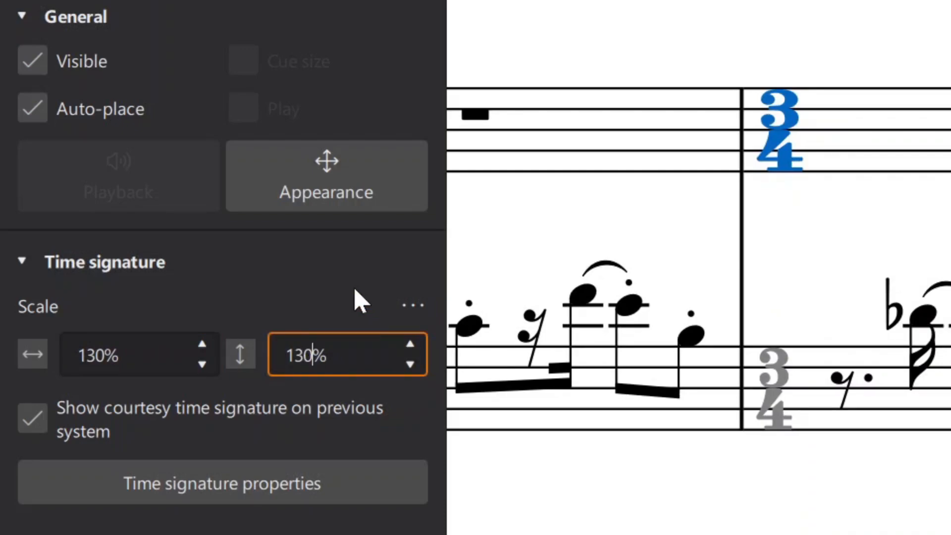
pyautogui.press('Return')
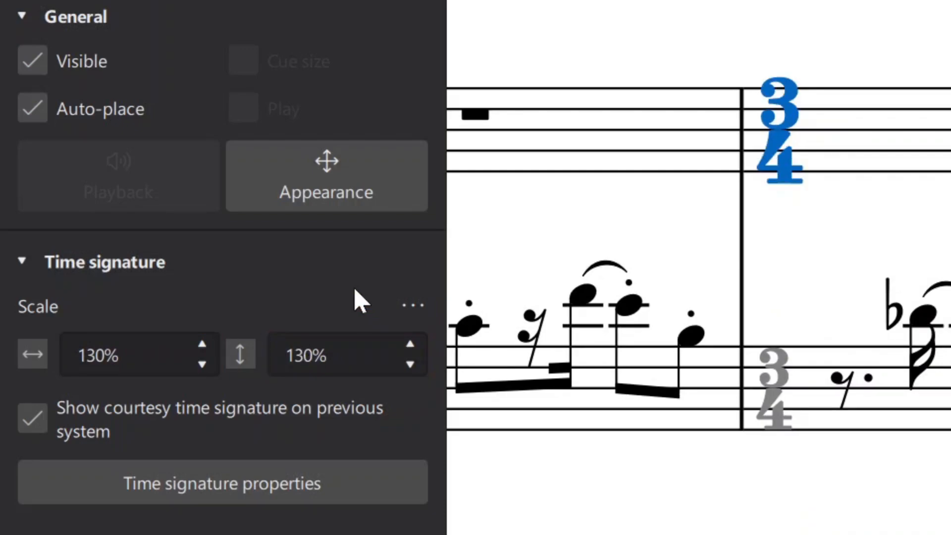
# - Set the vertical offset of the selected Piccolo time signatures to -6 and clear the selection
pyautogui.scroll(3, 754, 302)
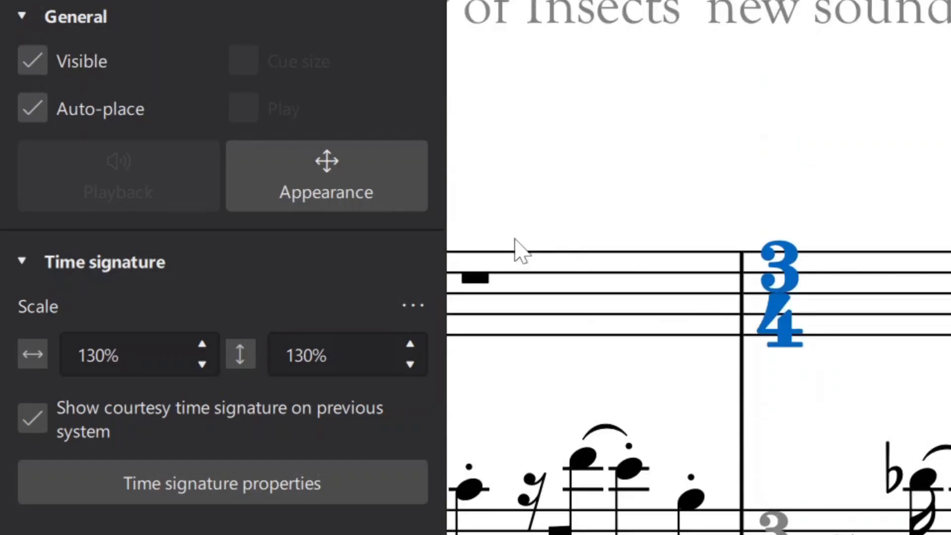
pyautogui.click(325, 163)
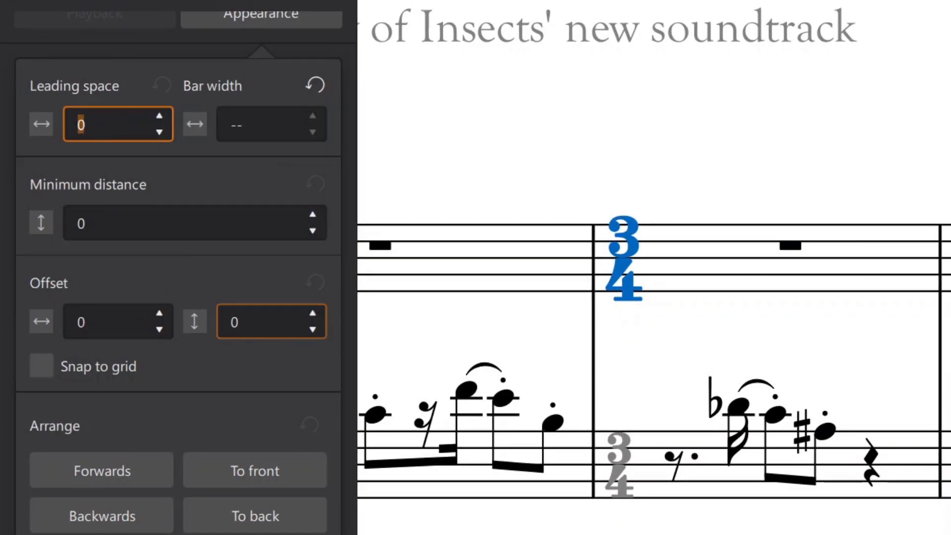
pyautogui.click(262, 322)
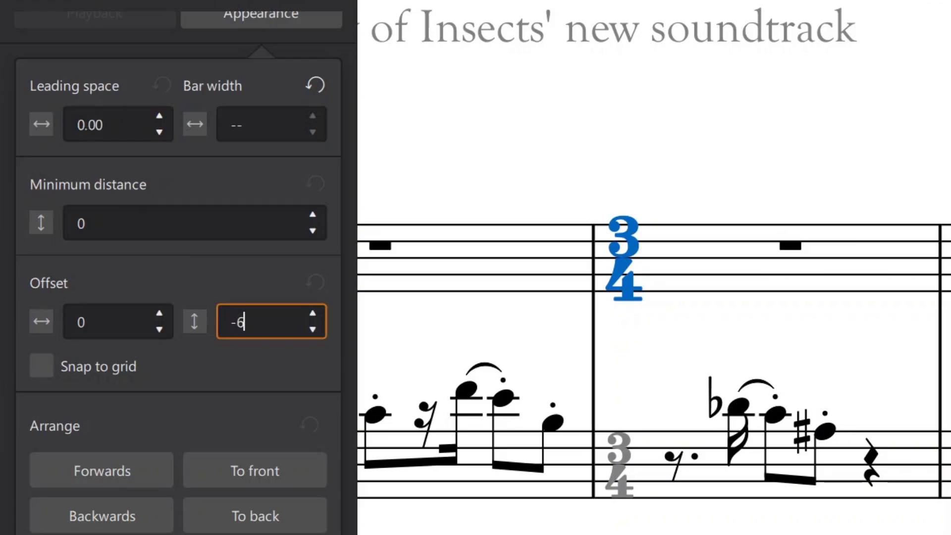
pyautogui.write('-6')
pyautogui.press('Return')
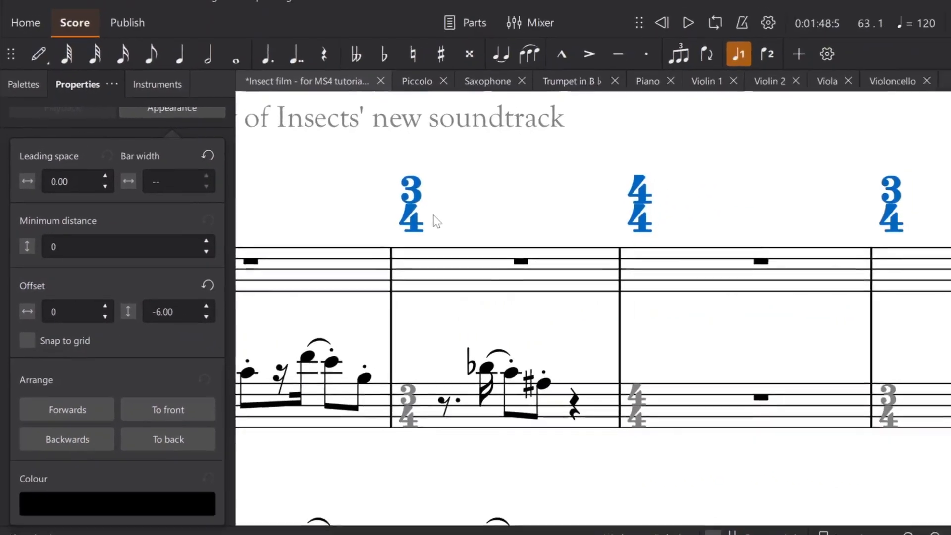
pyautogui.click(537, 219)
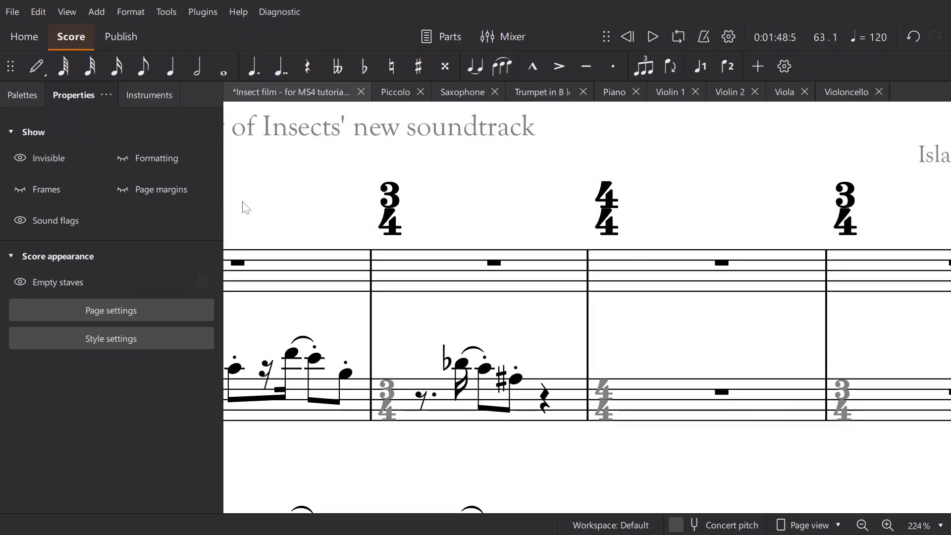
# - Turn off the display of invisible elements and examine the large time signatures and the staves below them
pyautogui.click(21, 158)
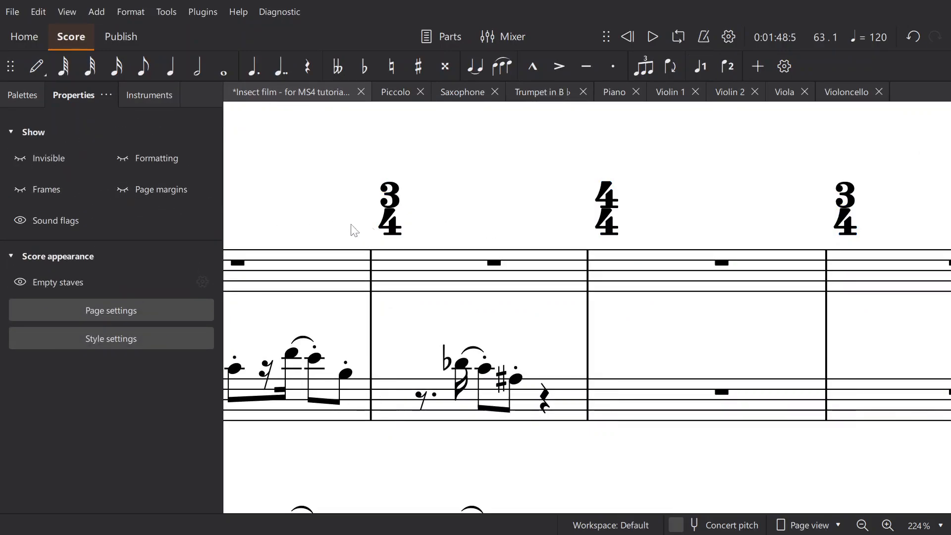
pyautogui.scroll(-2, 518, 243)
pyautogui.scroll(-3, 518, 243)
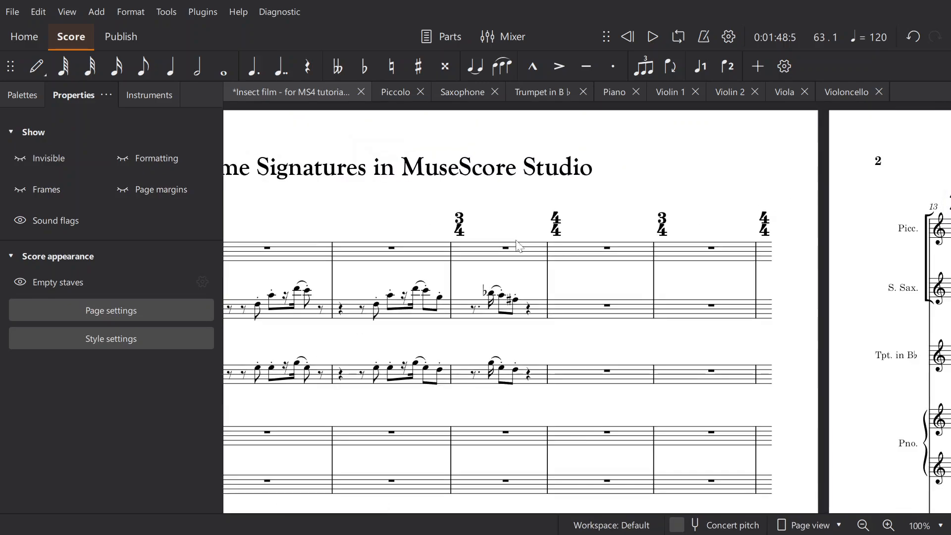
pyautogui.scroll(-2, 527, 347)
pyautogui.scroll(-5, 526, 347)
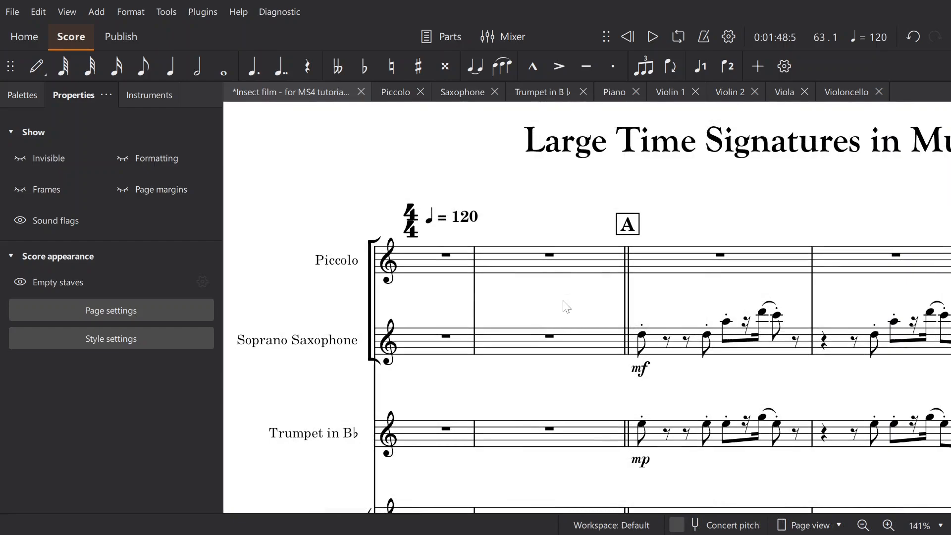
pyautogui.scroll(-5, 566, 308)
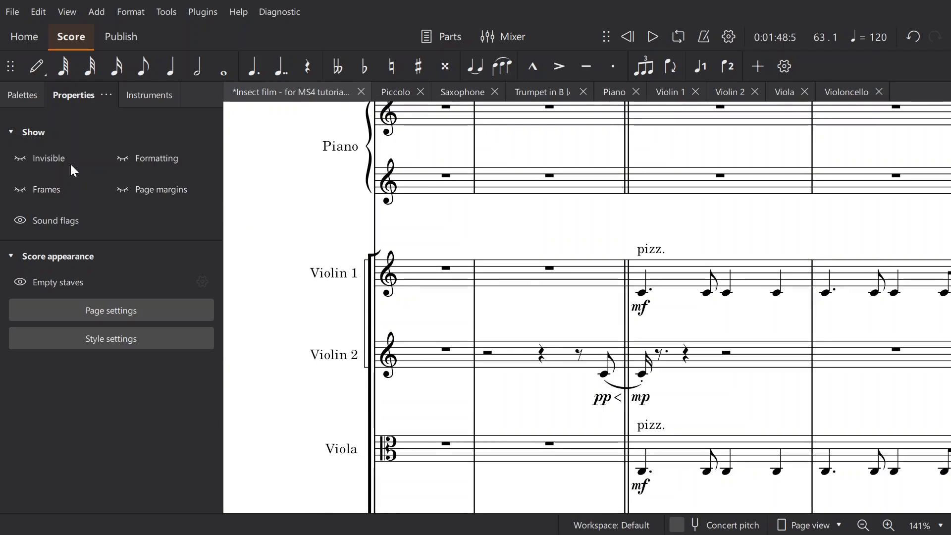
# - With invisible elements displayed again, select all time signatures on the Violin 1 stave and make them visible
pyautogui.click(20, 158)
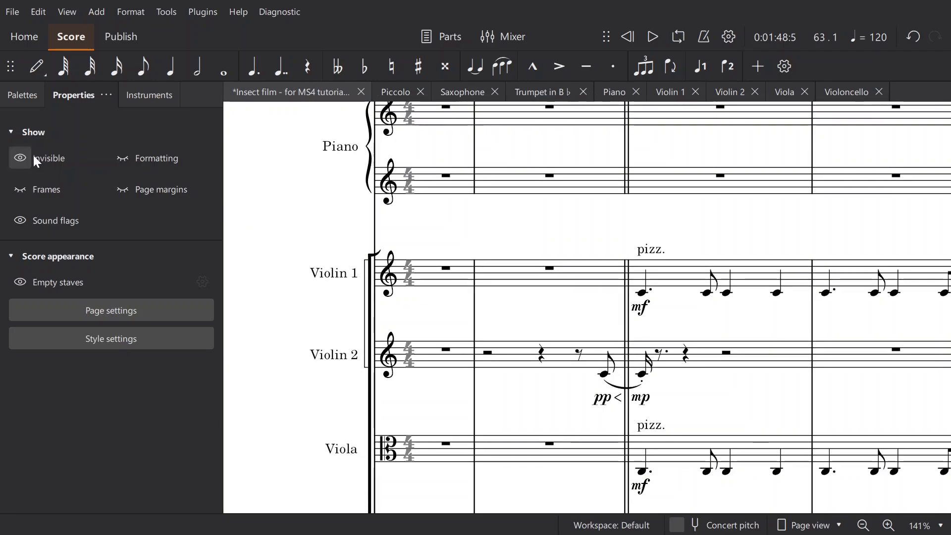
pyautogui.click(411, 277)
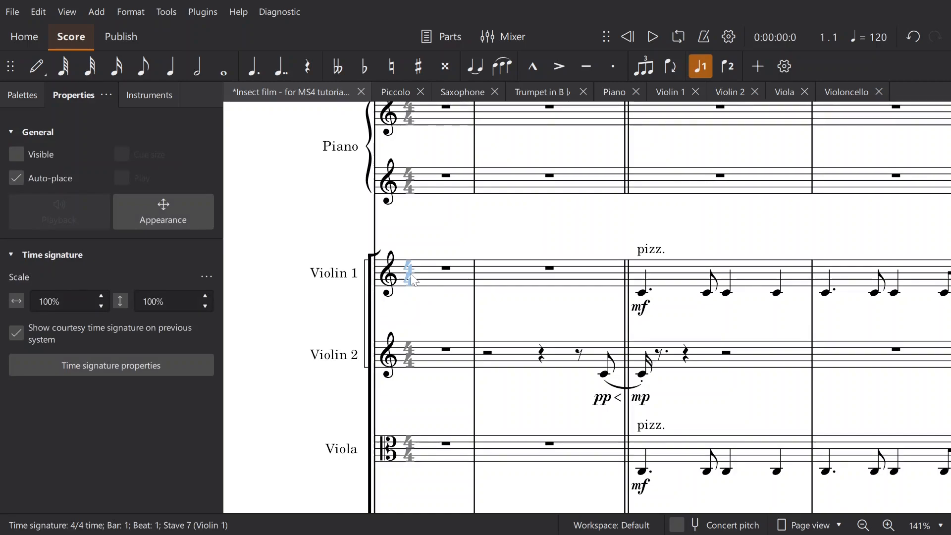
pyautogui.rightClick(411, 275)
pyautogui.moveTo(498, 407)
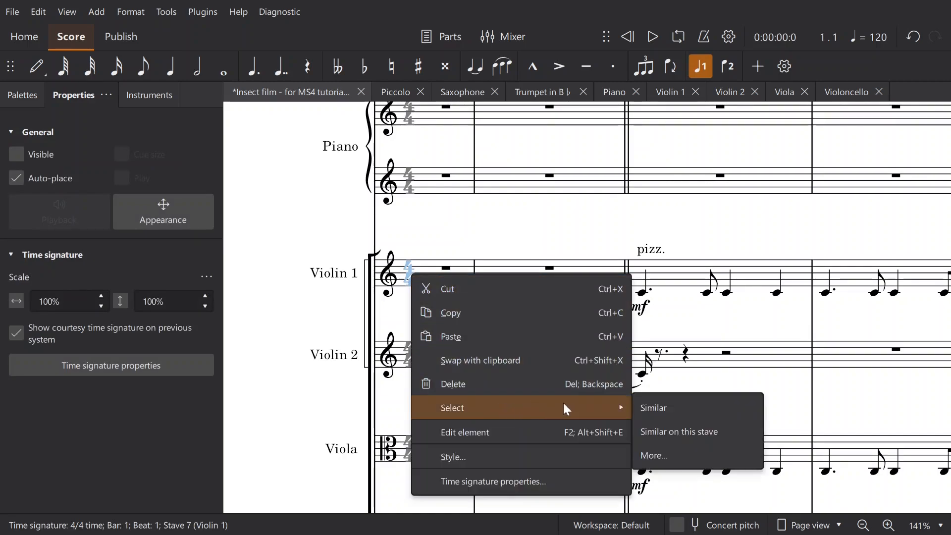
pyautogui.click(682, 432)
pyautogui.moveTo(886, 316); pyautogui.dragTo(268, 306)
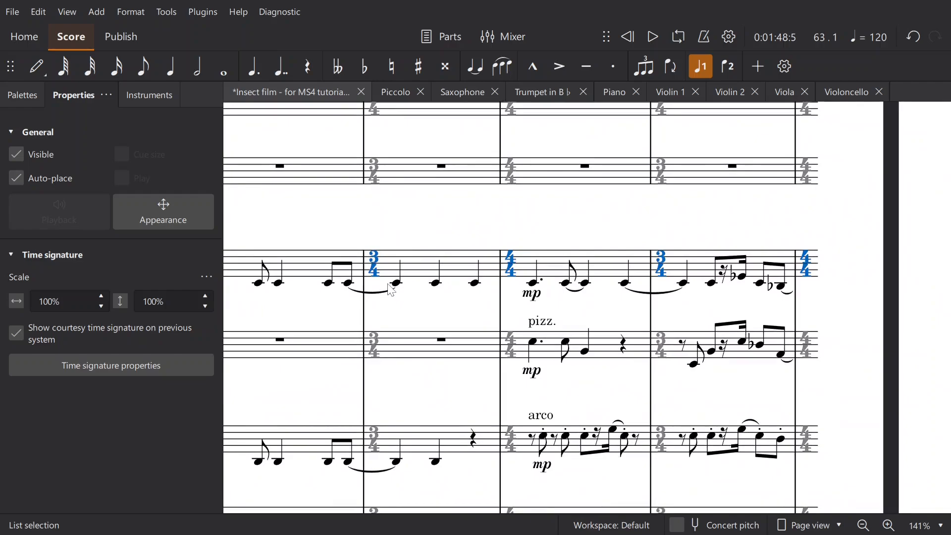
# - Scale the selected Violin 1 time signatures to 130% in both width and height
pyautogui.scroll(5, 392, 291)
pyautogui.doubleClick(46, 301)
pyautogui.write('130')
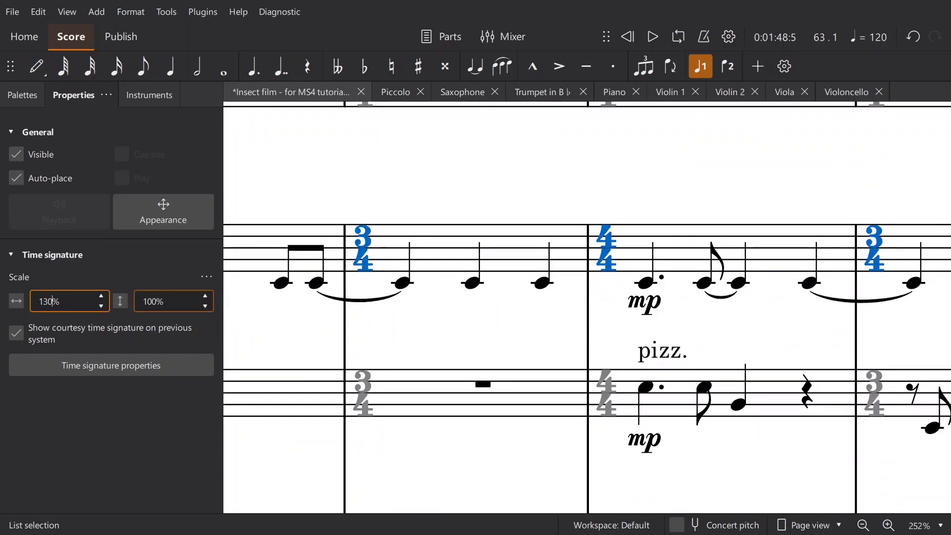
pyautogui.doubleClick(156, 301)
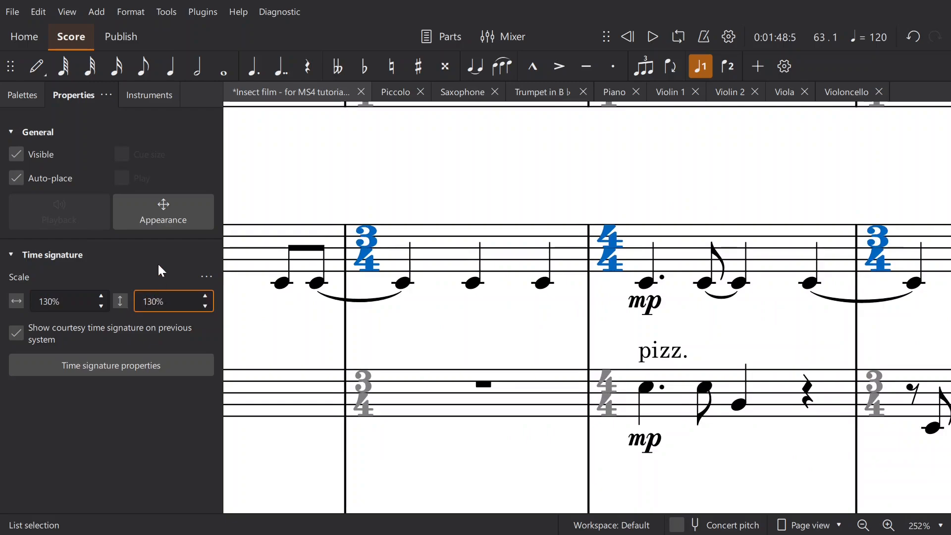
# - Set the vertical offset of the selected Violin 1 time signatures to -6 and clear the selection
pyautogui.click(164, 214)
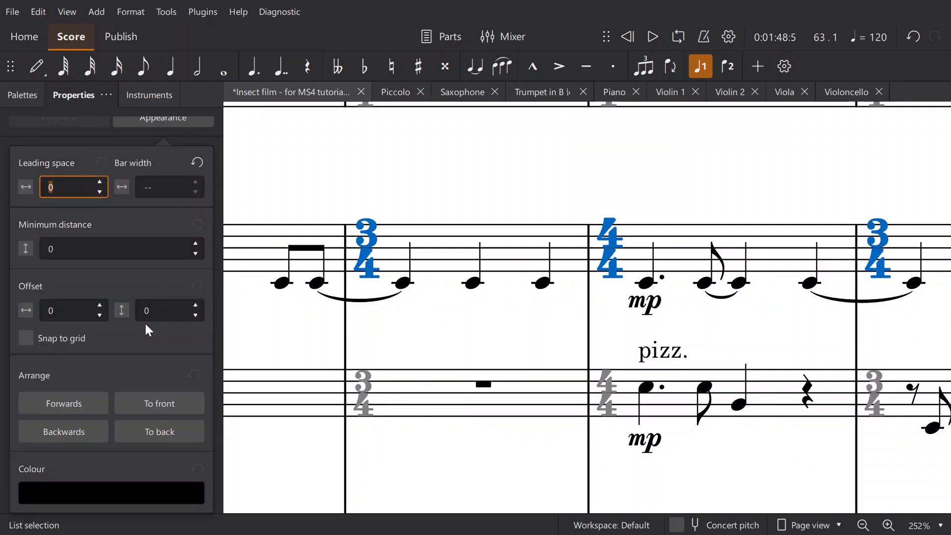
pyautogui.click(160, 311)
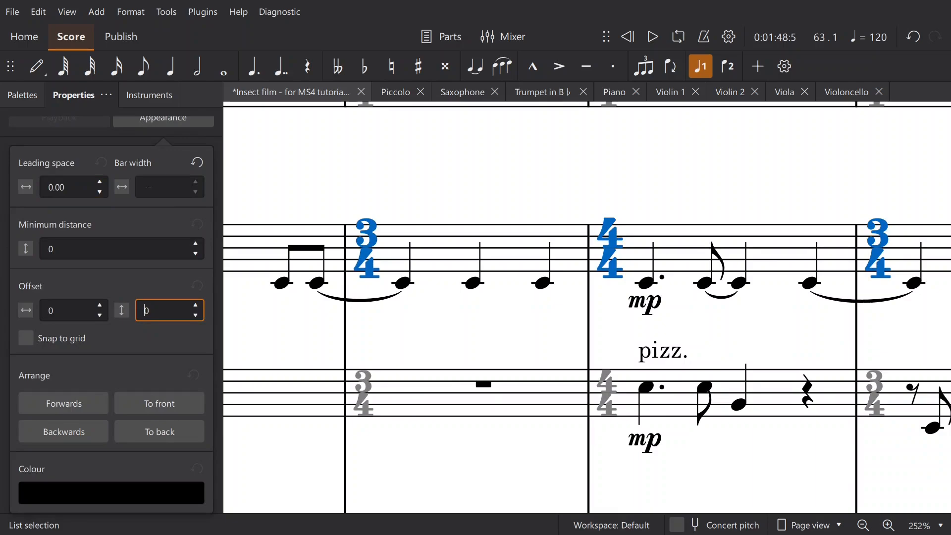
pyautogui.write('-6')
pyautogui.press('Delete')
pyautogui.press('Return')
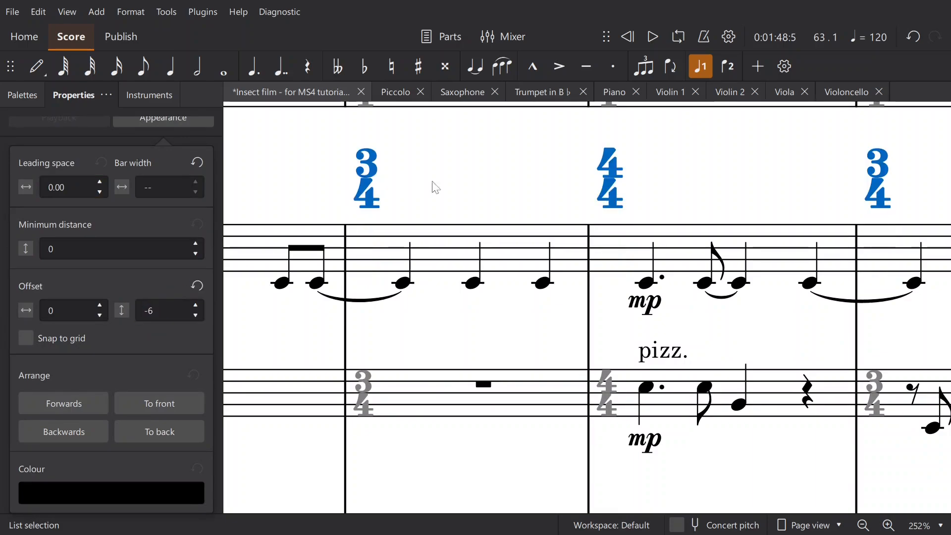
pyautogui.press('Escape')
# - Turn off automatic placement for the top stave's slur that collides with the 2/4 time signature between bars 51 and 52
pyautogui.scroll(-12, 484, 204)
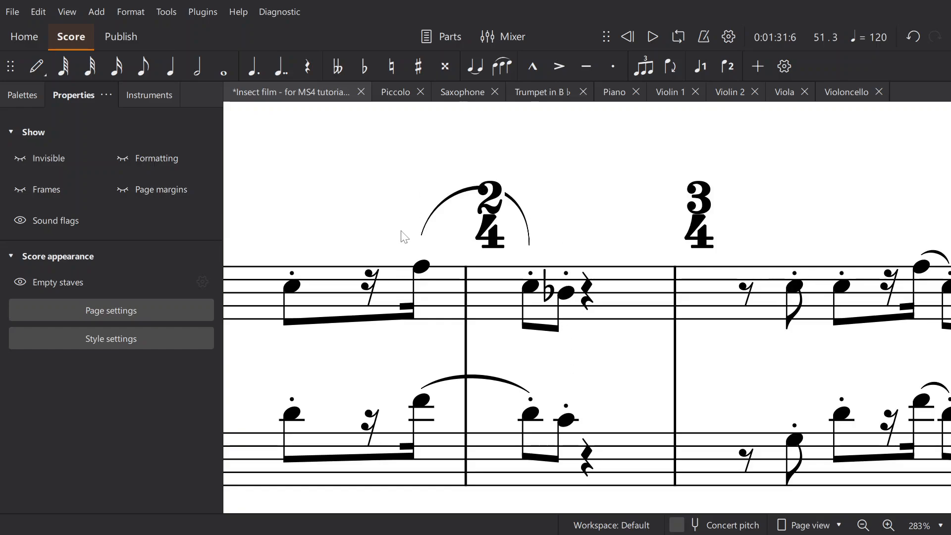
pyautogui.click(465, 196)
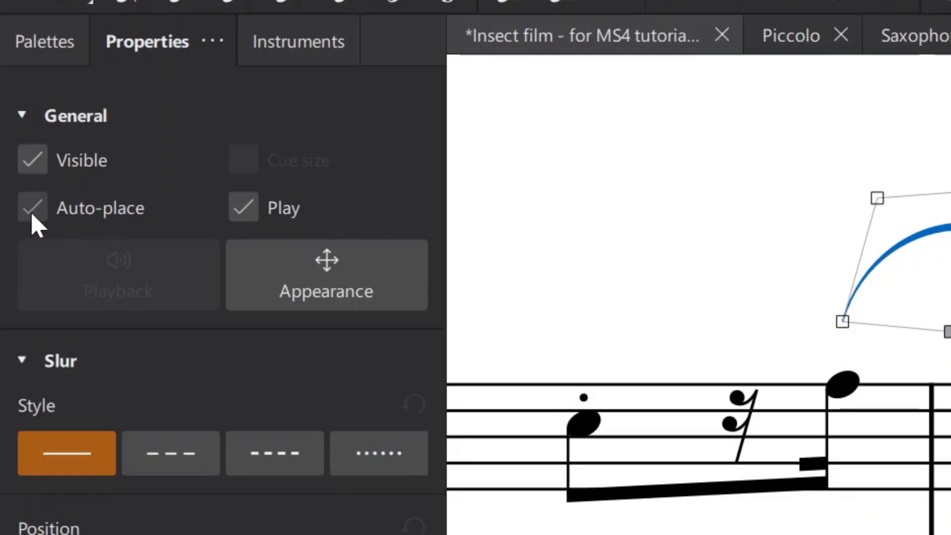
pyautogui.click(32, 210)
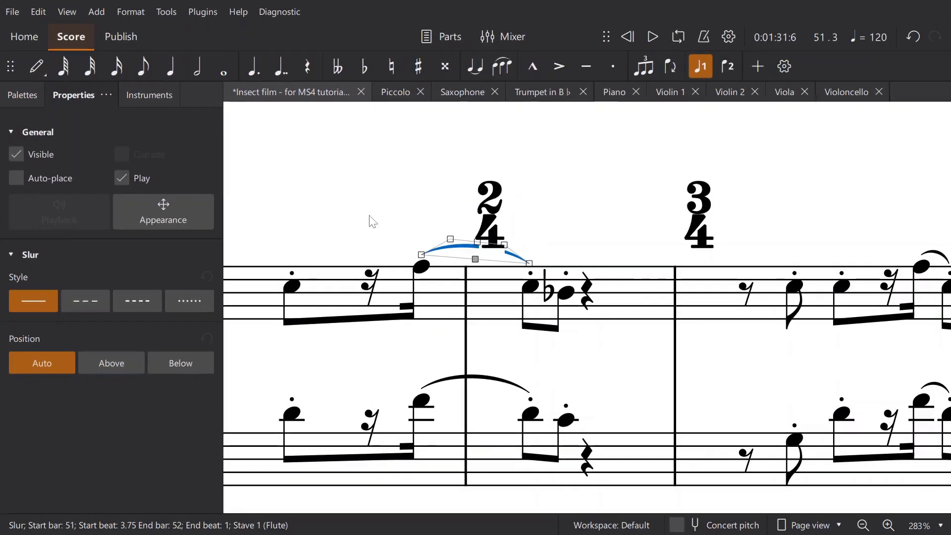
pyautogui.hotkey('ctrl', 'Up')
pyautogui.hotkey('ctrl', 'Up')
pyautogui.hotkey('ctrl', 'Down')
pyautogui.hotkey('ctrl', 'Down')
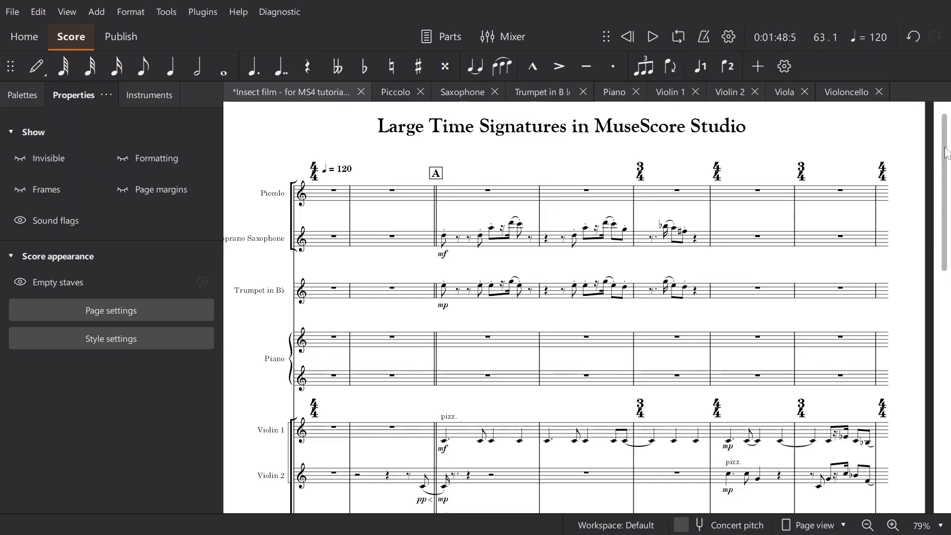
# - Examine the large time signatures above the Piccolo and Violin 1 staves across the main score's pages
pyautogui.moveTo(948, 153); pyautogui.dragTo(928, 260)
pyautogui.moveTo(926, 254); pyautogui.dragTo(910, 189)
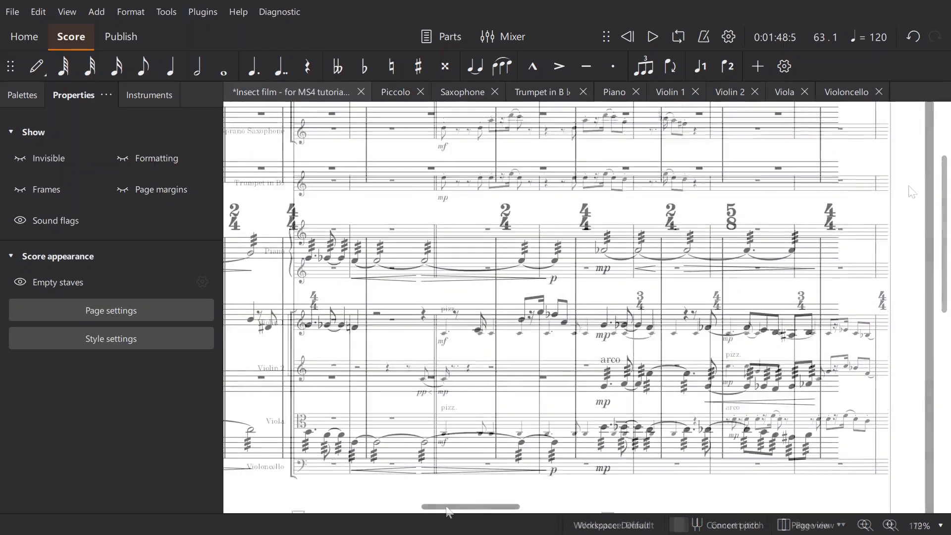